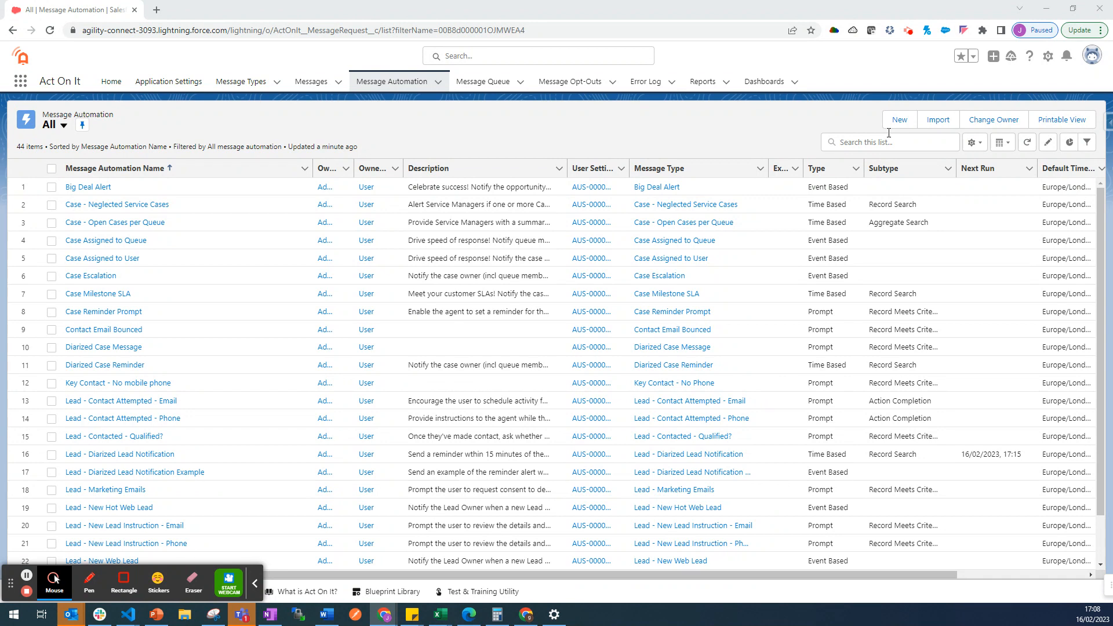
Start a new Record Search Notification (Proactive) automation and name it "Opportunity past close date"
click(899, 120)
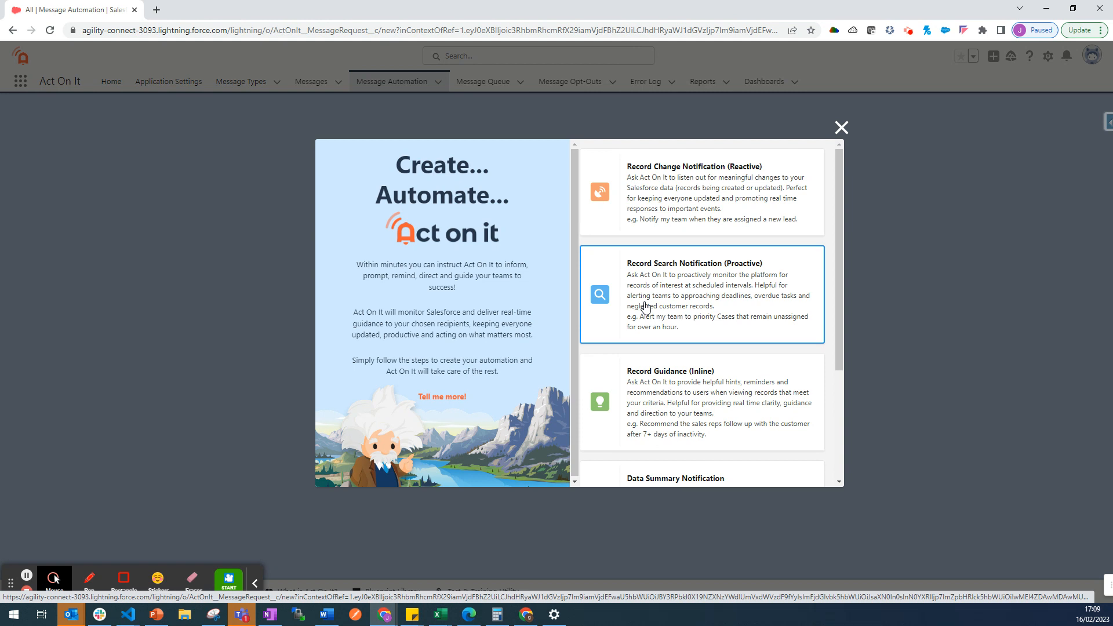
click(667, 305)
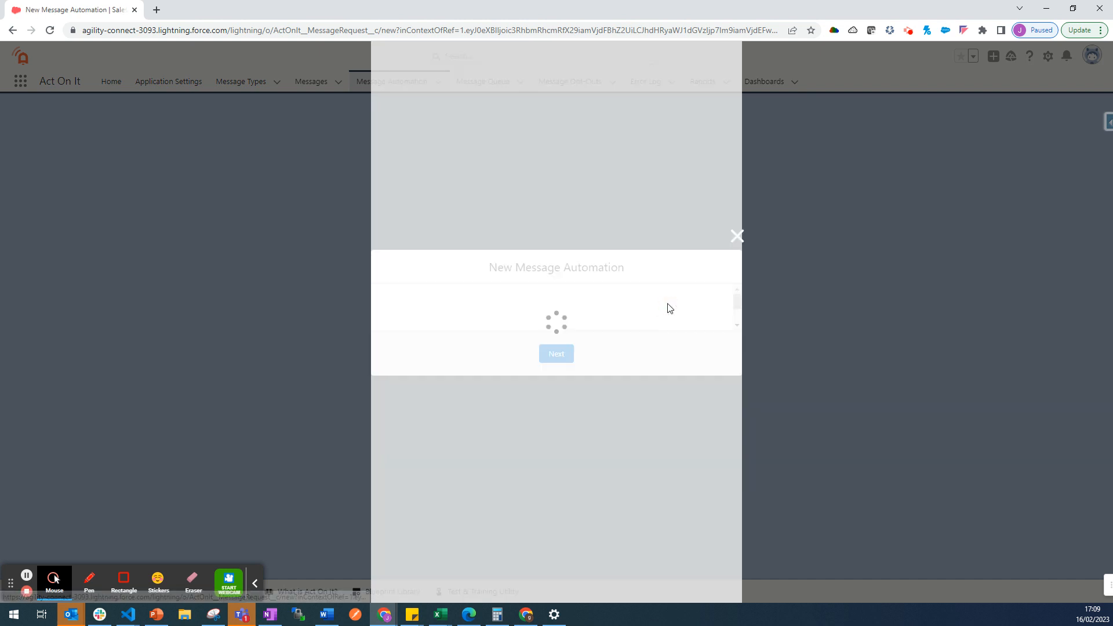
click(619, 308)
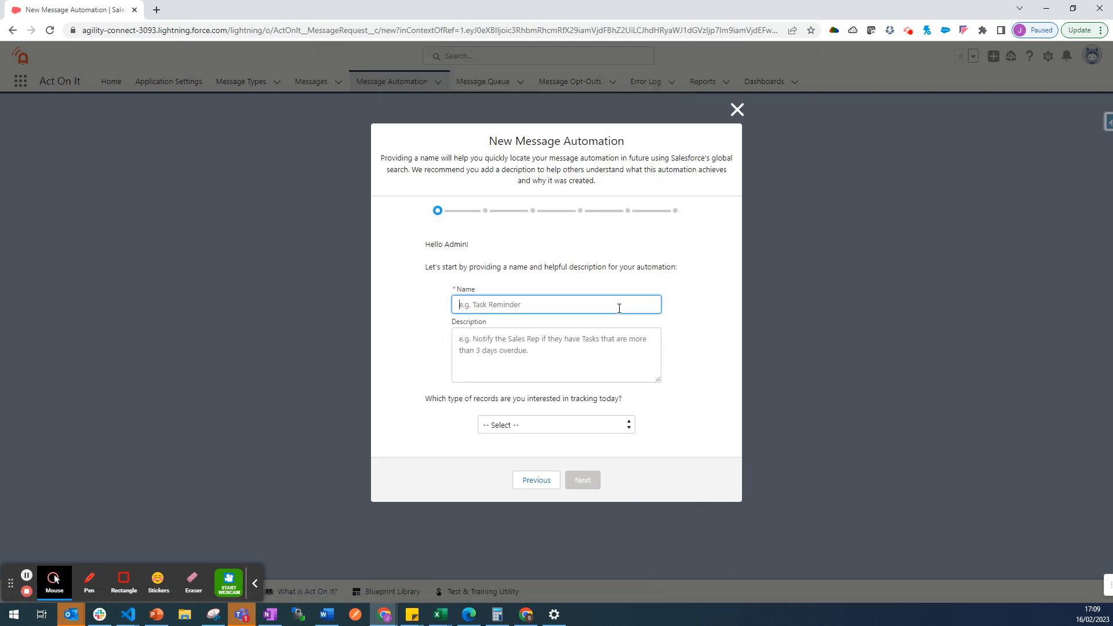
text(Opportunity past close datye)
key(BackSpace)
key(BackSpace)
text(e)
click(555, 378)
drag(439, 404, 554, 402)
click(641, 405)
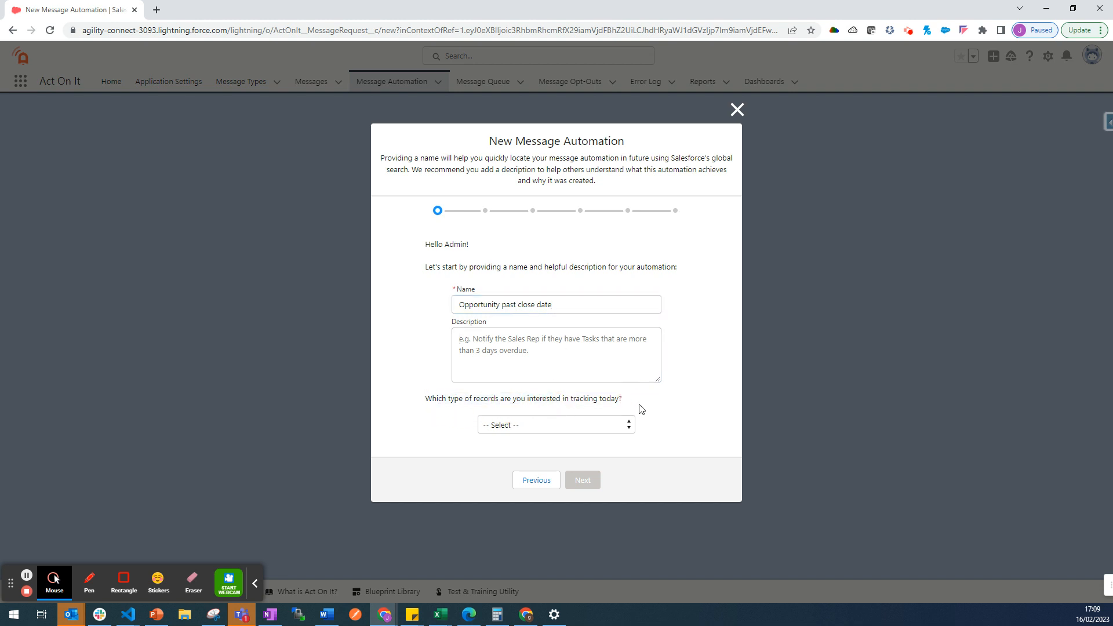
Choose Opportunities as the record type to track, continue to the notification recipients and open them for editing
click(608, 426)
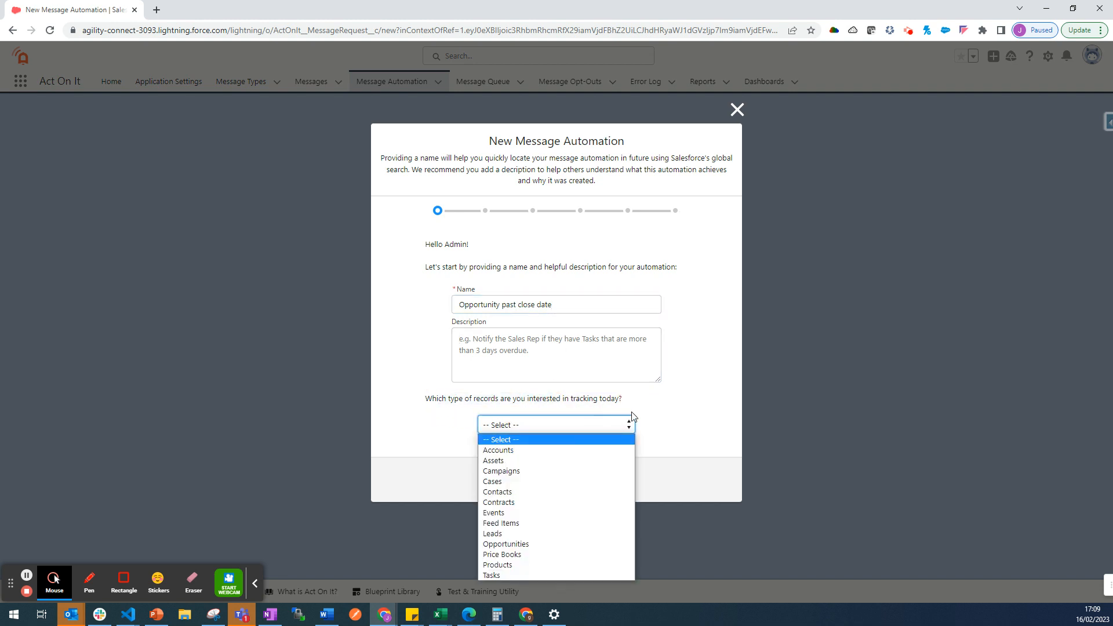
click(583, 545)
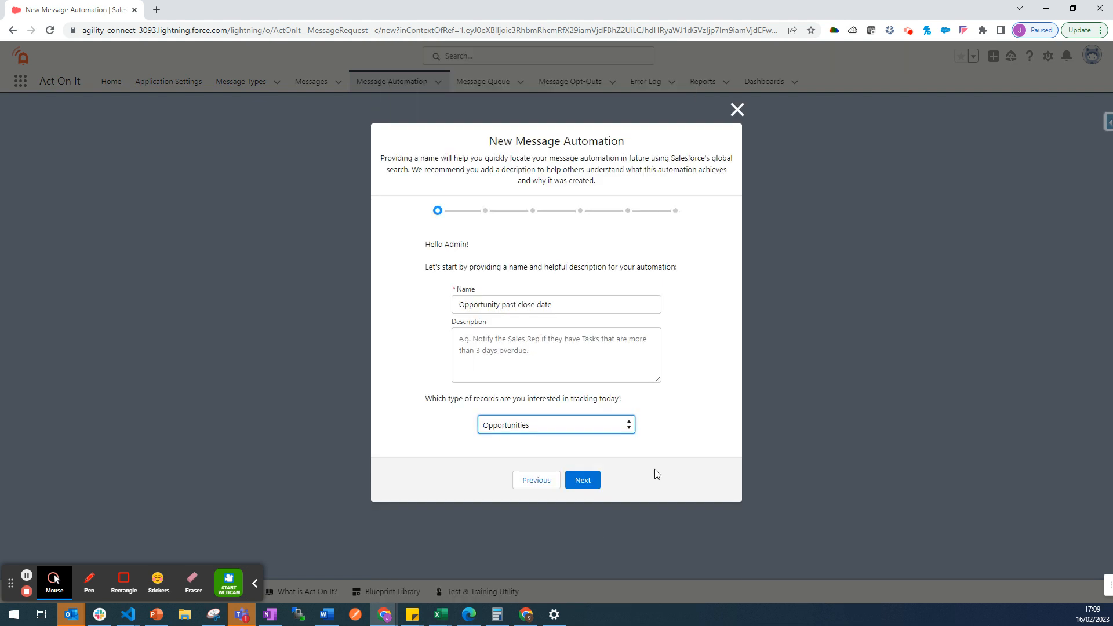
click(593, 480)
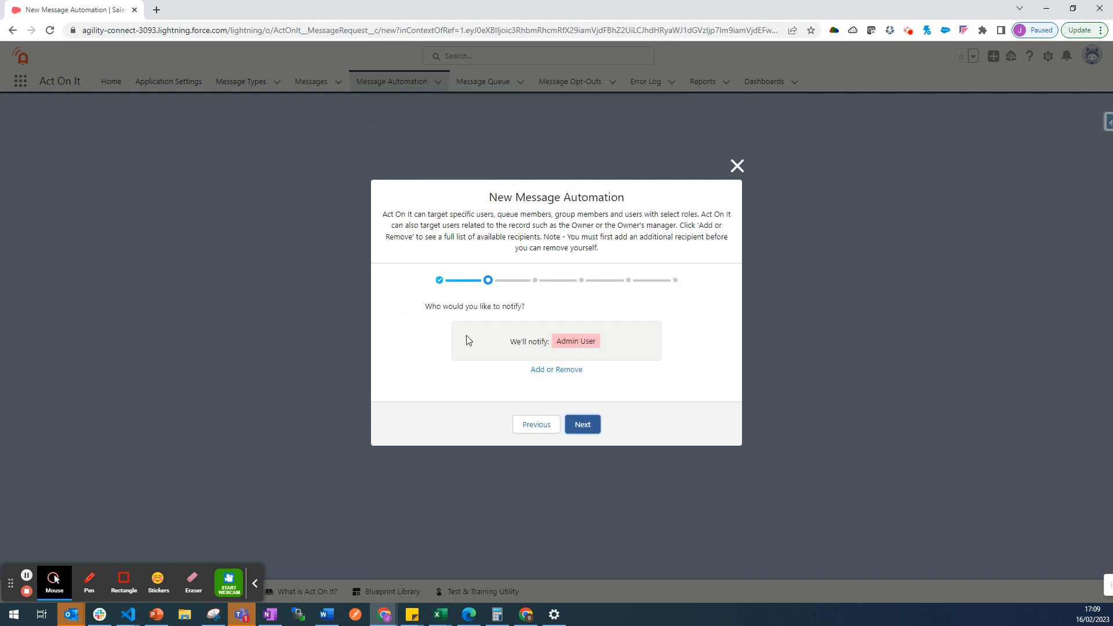
click(552, 370)
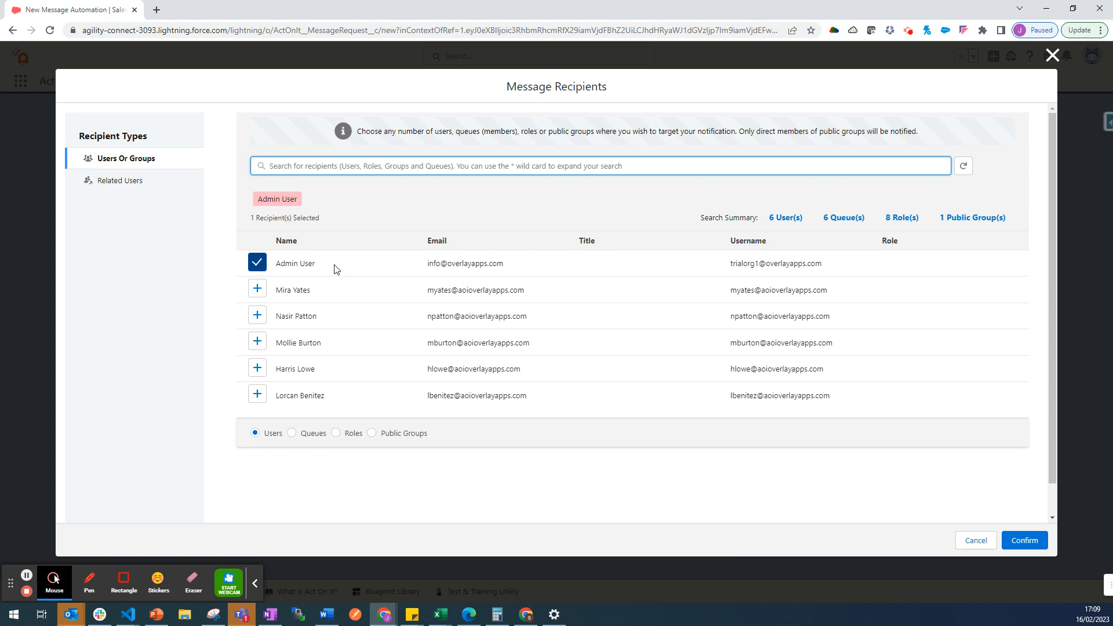
Add the third and fifth listed users and the P2 Support Cases and P4 Support Cases queues as message recipients
click(257, 314)
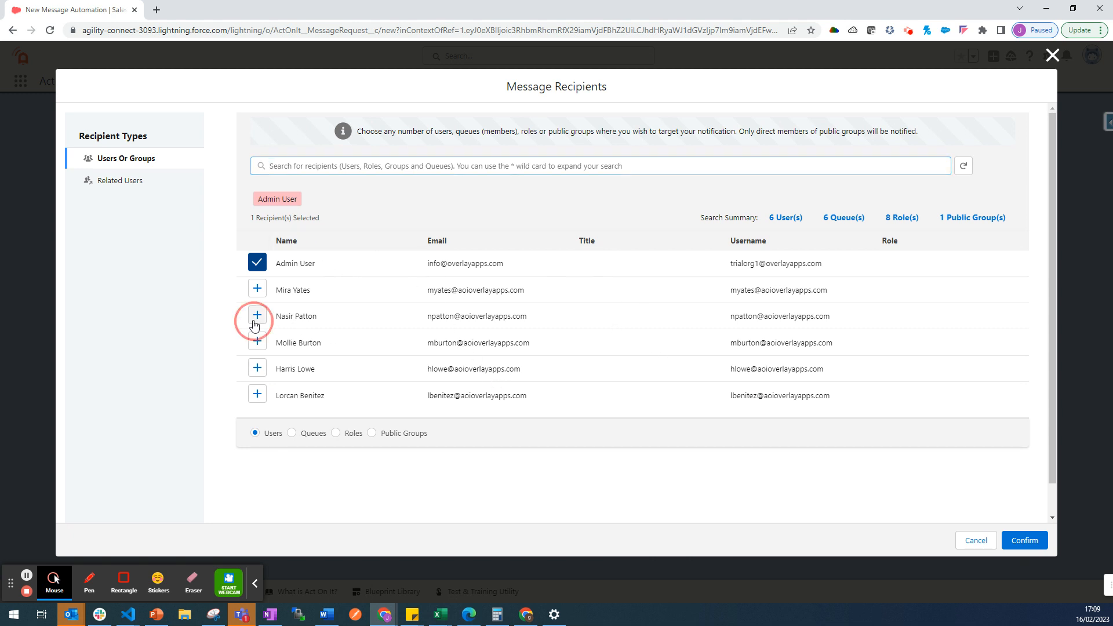
click(258, 367)
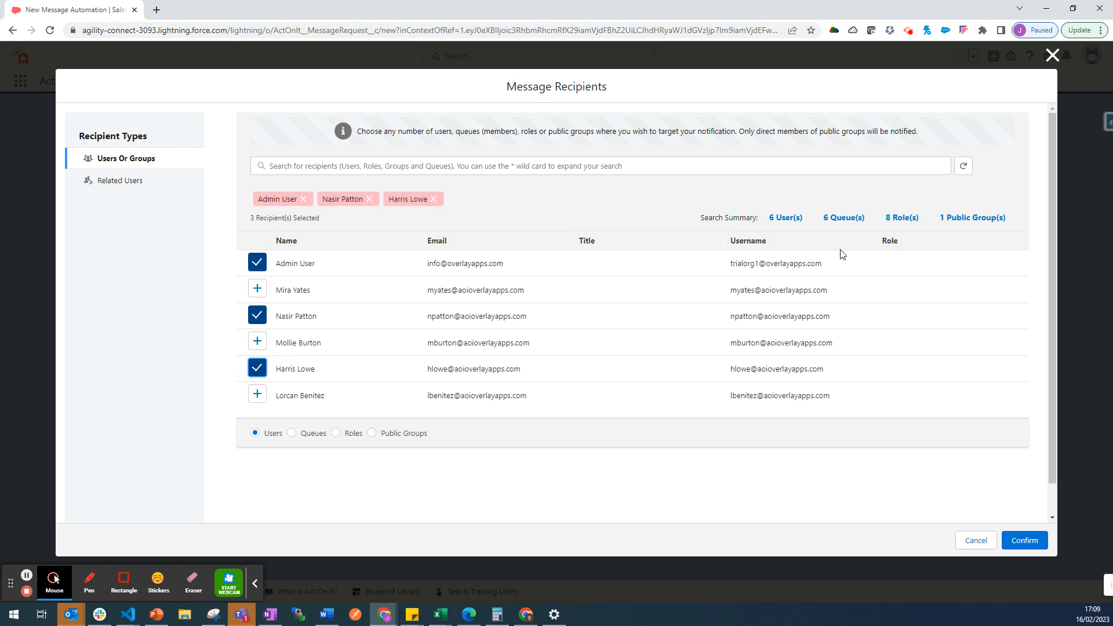
click(850, 225)
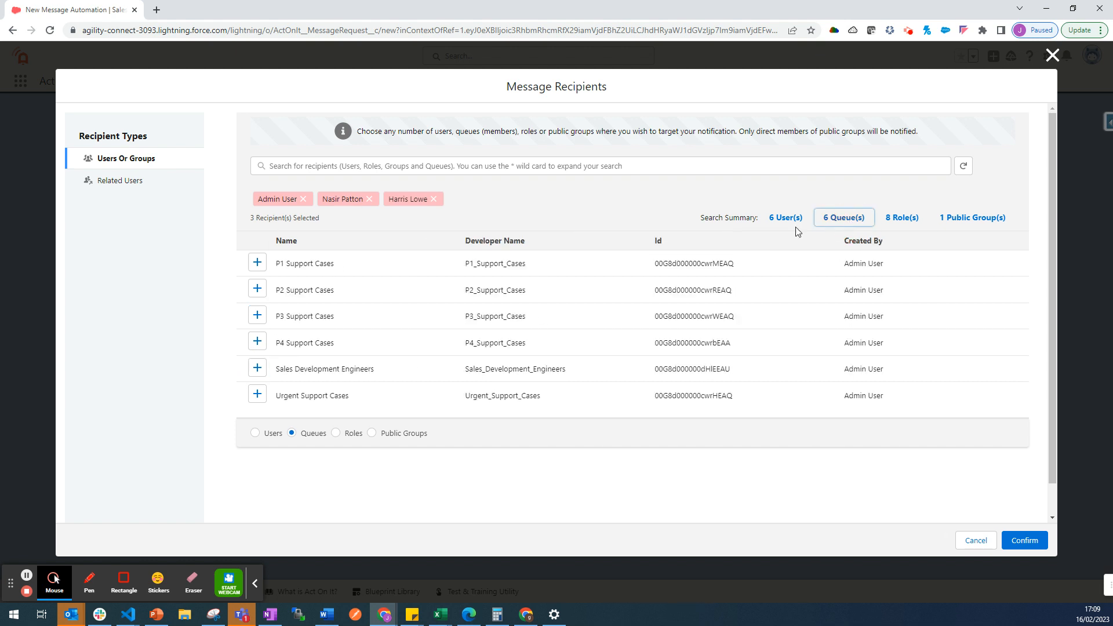
click(257, 288)
click(257, 341)
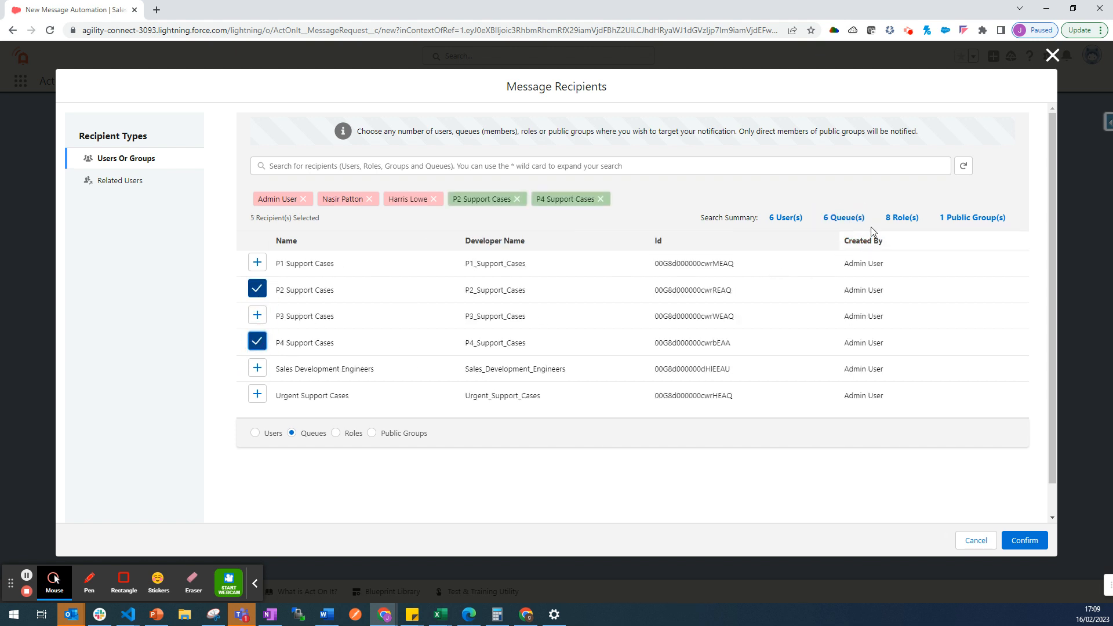
Add the Head of Service and Sales Agent roles as message recipients and view the available public groups
click(900, 219)
click(257, 290)
click(258, 315)
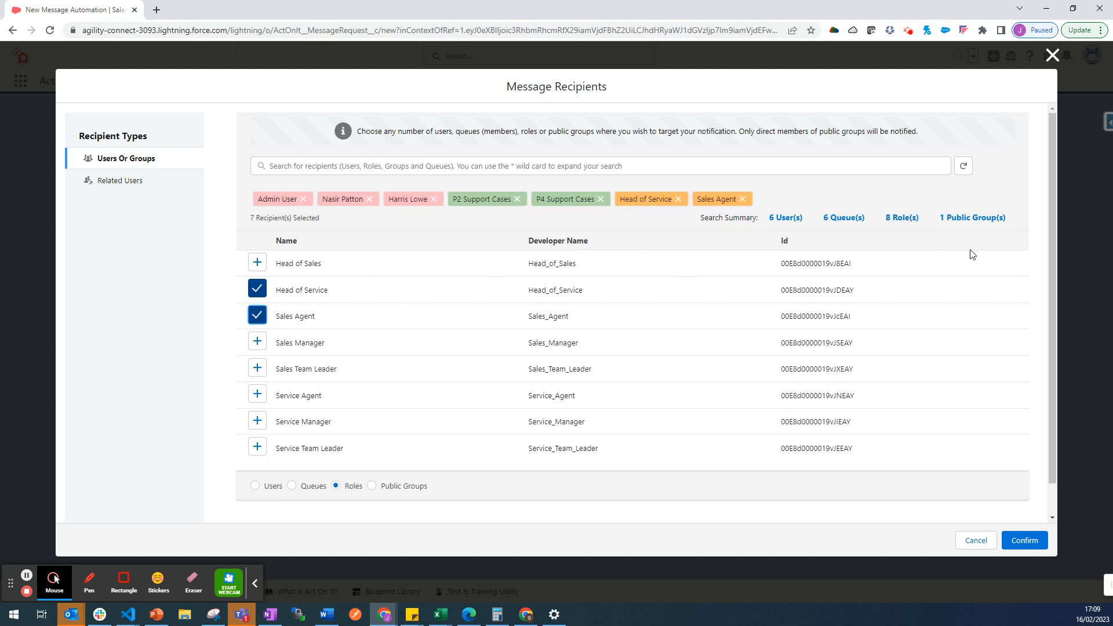
click(964, 218)
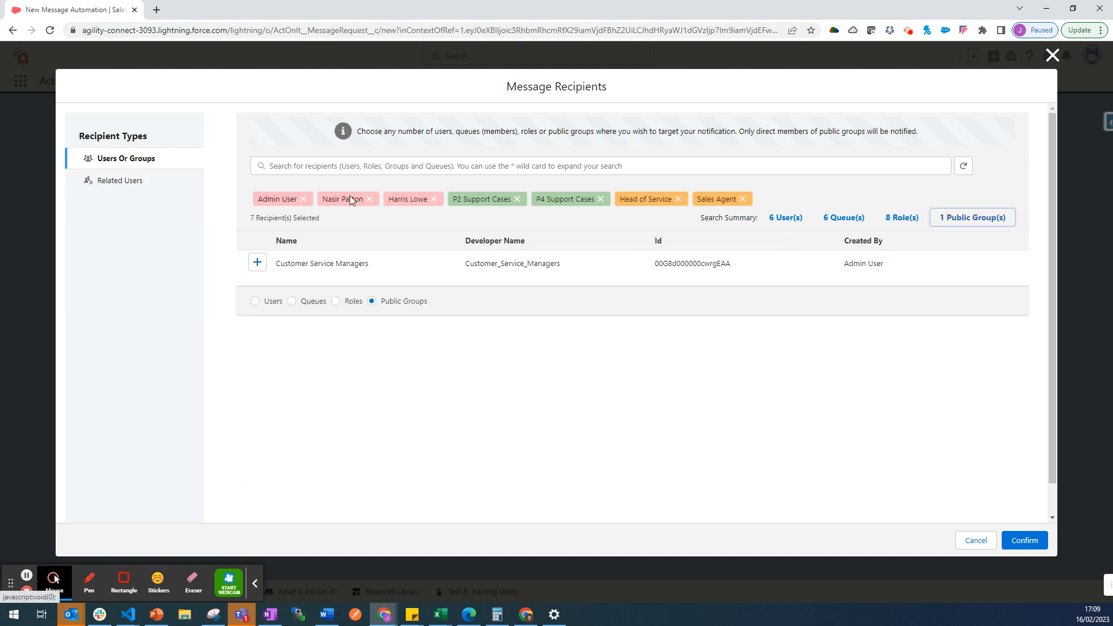
Add the Owner field of the opportunity as a related-user recipient
click(153, 191)
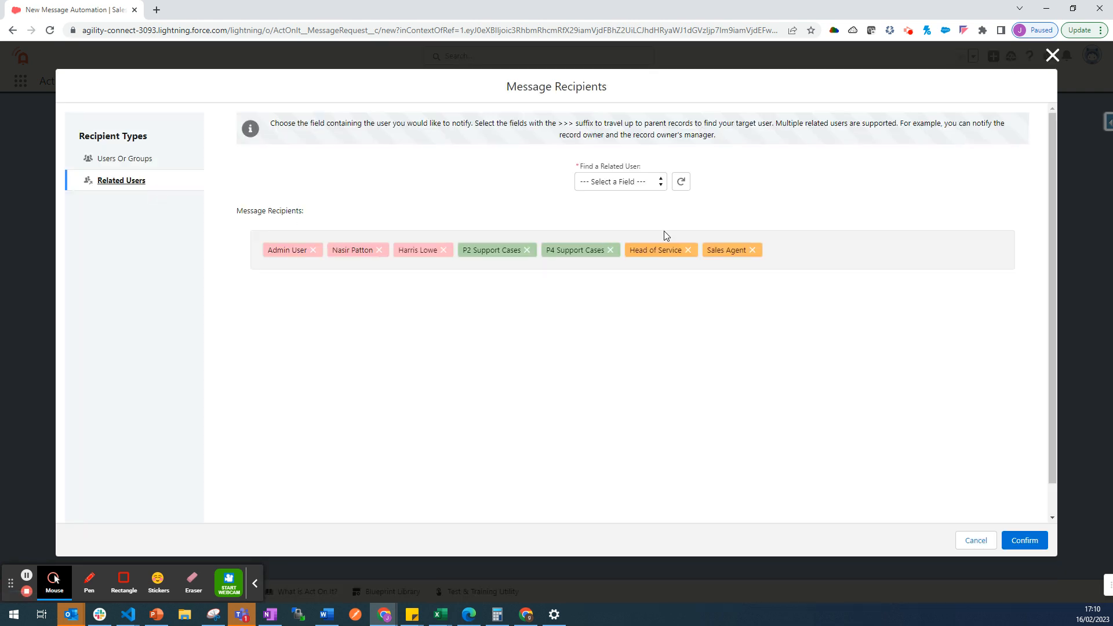
click(649, 186)
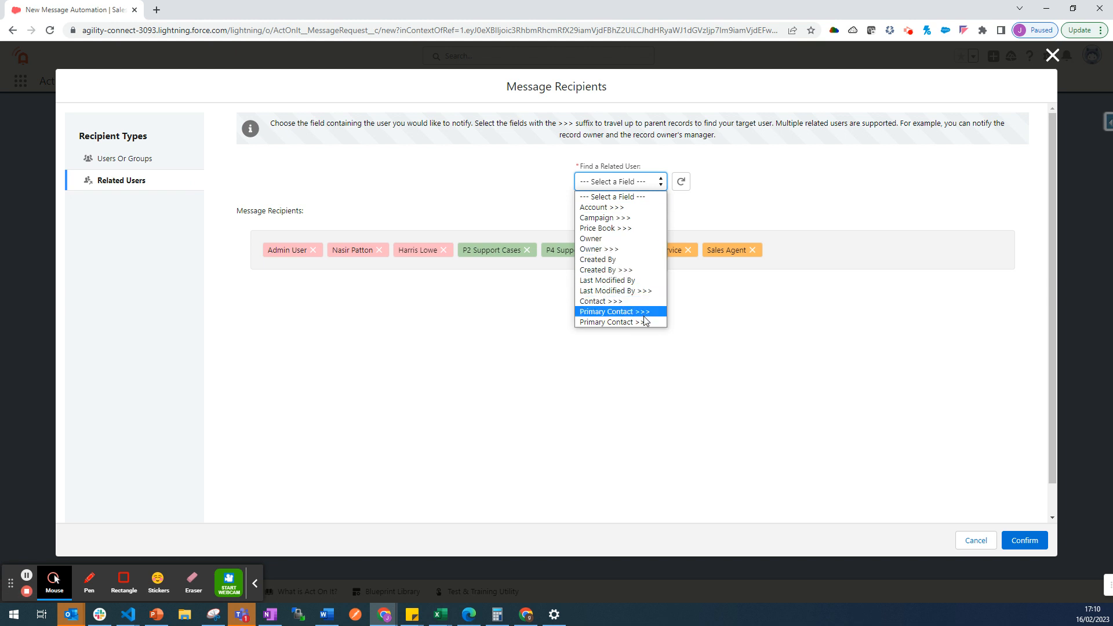
click(651, 238)
click(691, 186)
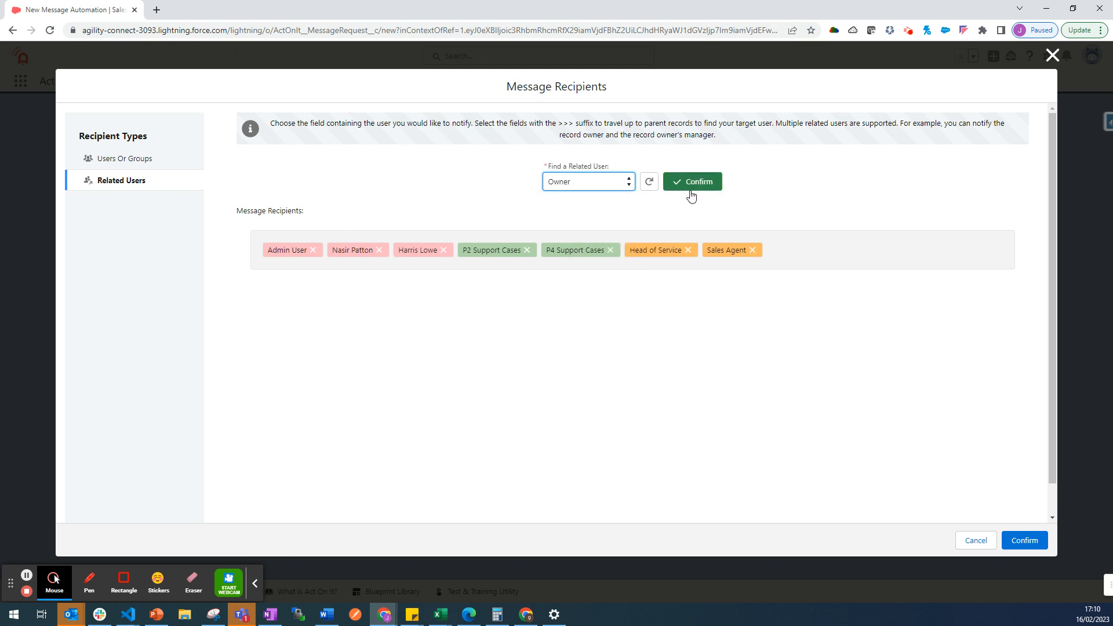
Remove every message recipient except Owner, confirm the recipients and continue to the search criteria
click(313, 250)
click(314, 250)
click(314, 249)
click(332, 251)
click(332, 251)
click(327, 250)
click(319, 249)
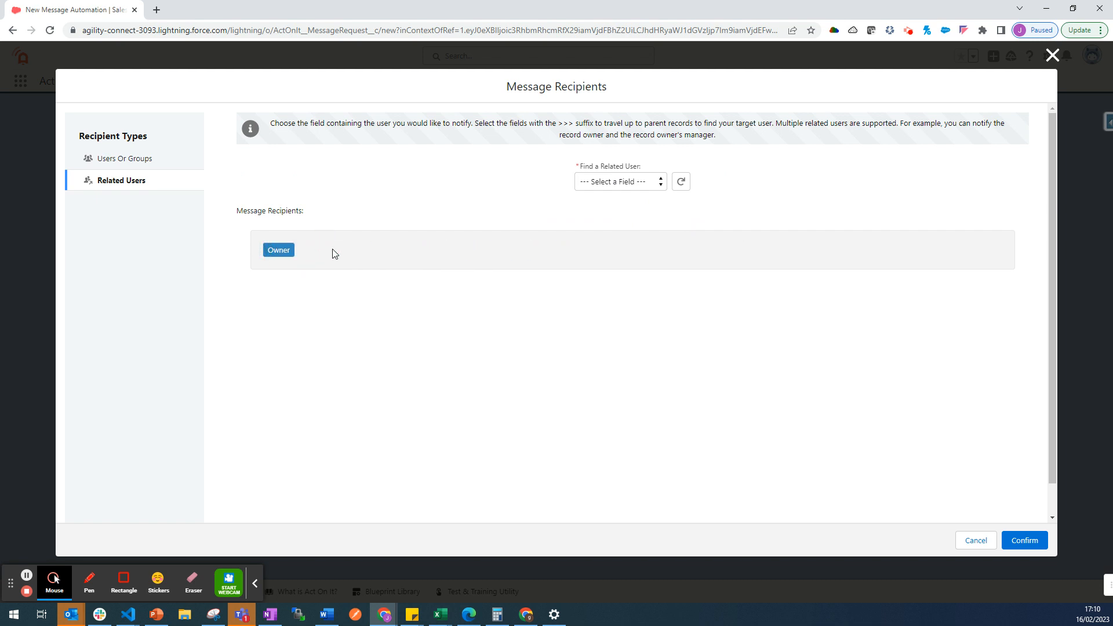
click(1036, 539)
click(584, 426)
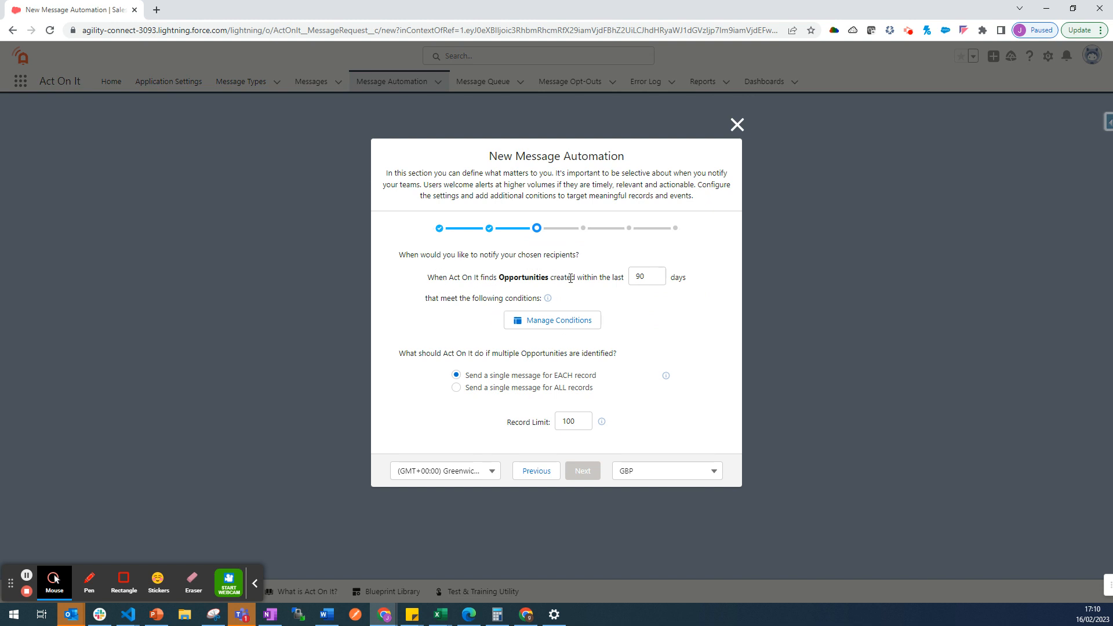
Limit the search to Opportunities created within the last 365 days
double_click(646, 280)
text(365)
click(643, 310)
Add an automation condition requiring that Close Date is less than Today
click(565, 325)
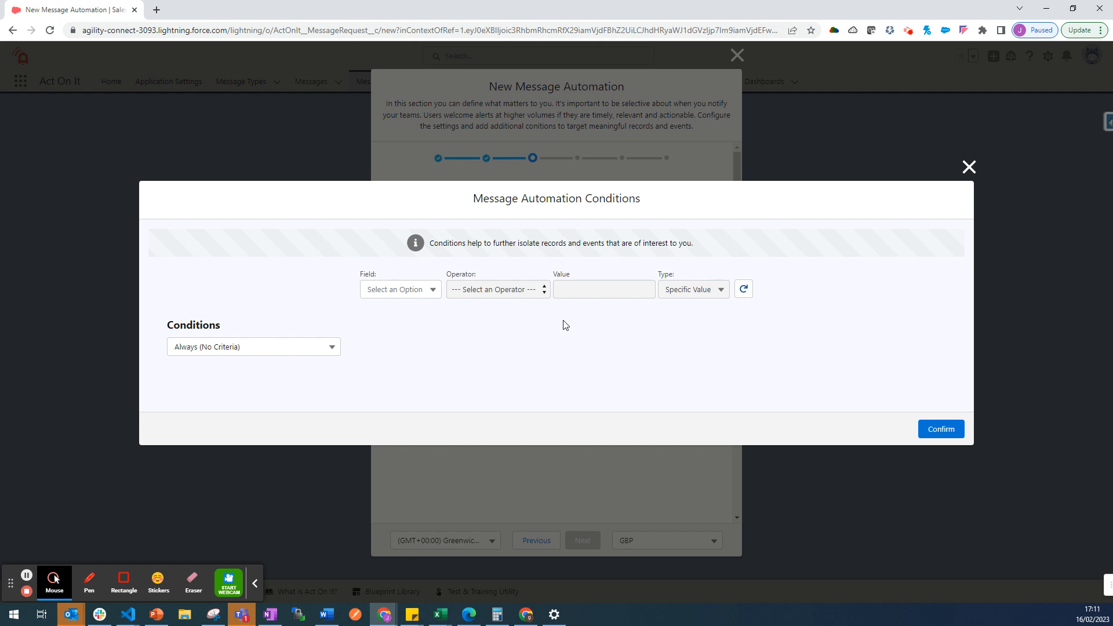
click(424, 289)
scroll(428, 366, down, 1)
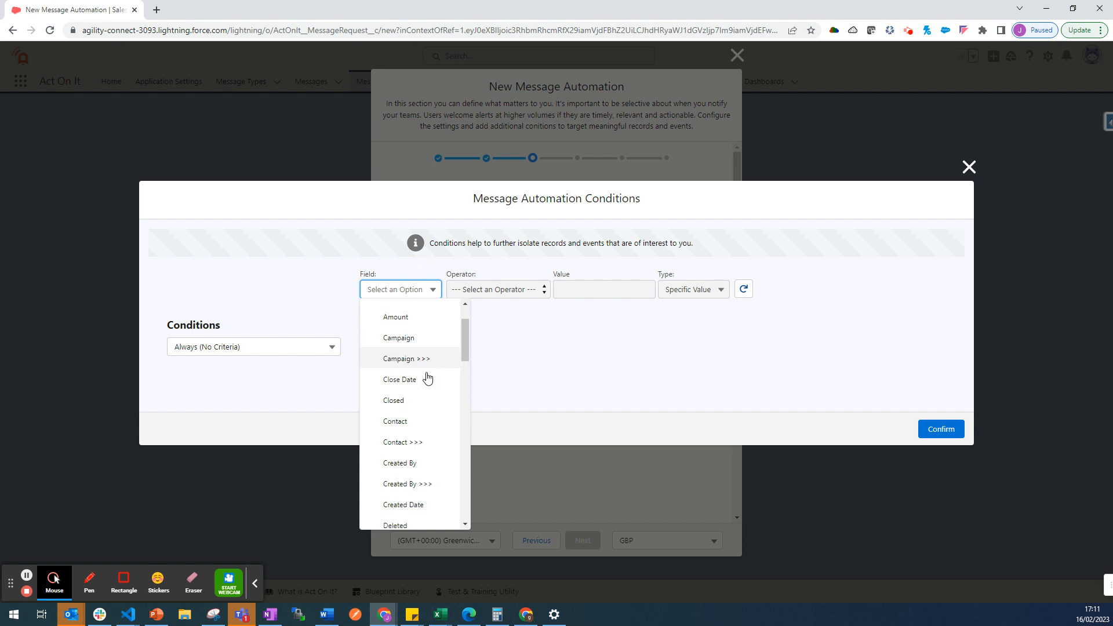
click(427, 378)
click(461, 289)
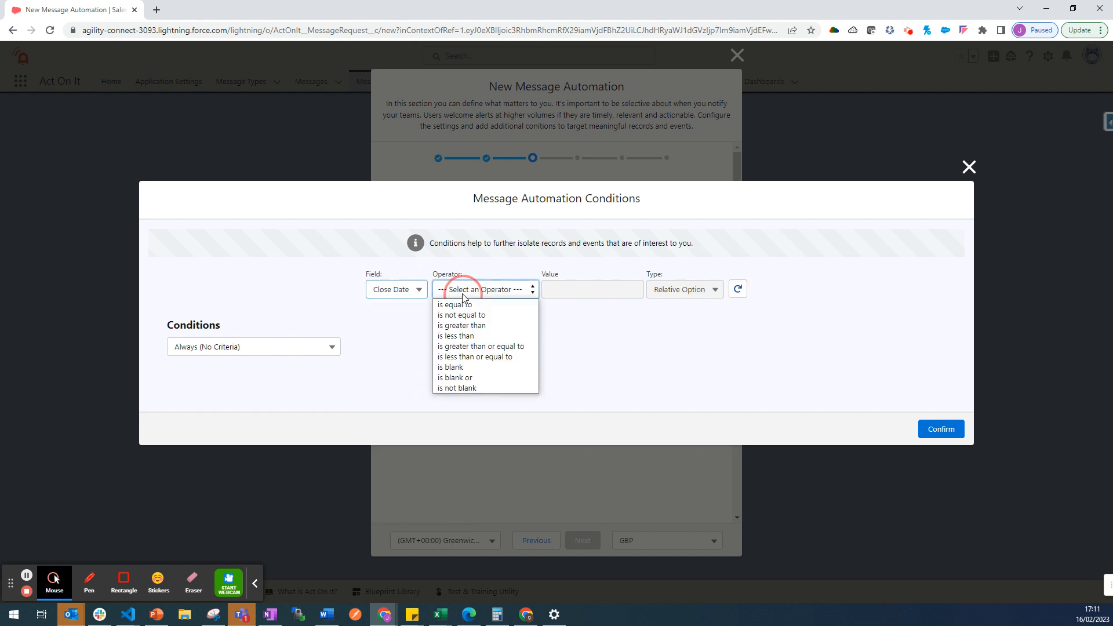
click(502, 338)
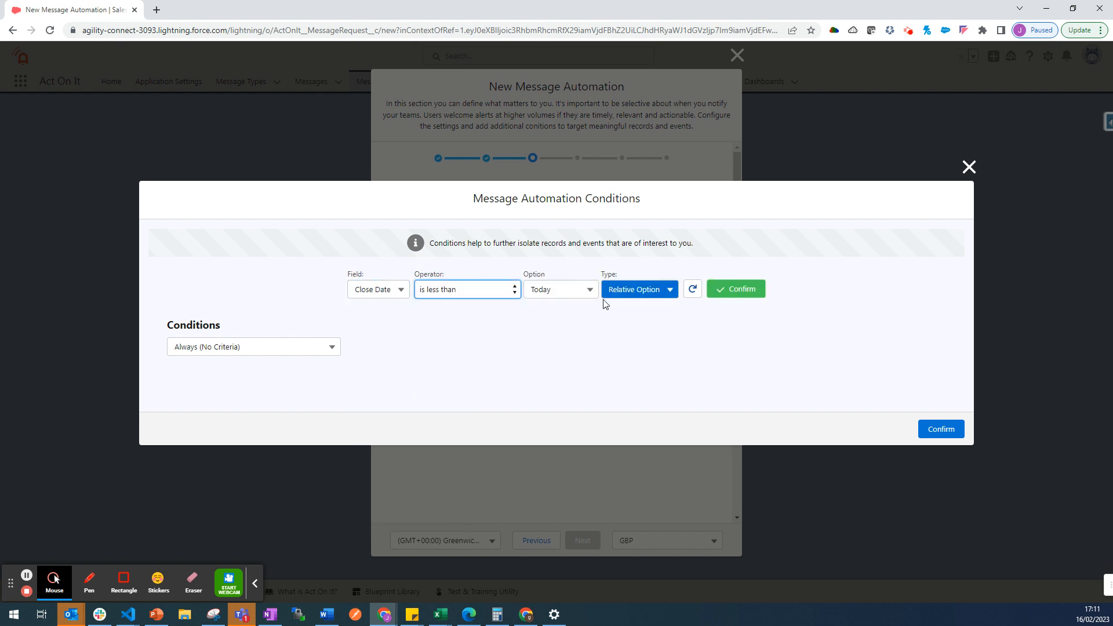
click(742, 289)
Add a second condition requiring that Closed is false, confirm the conditions and continue to the search frequency
click(417, 270)
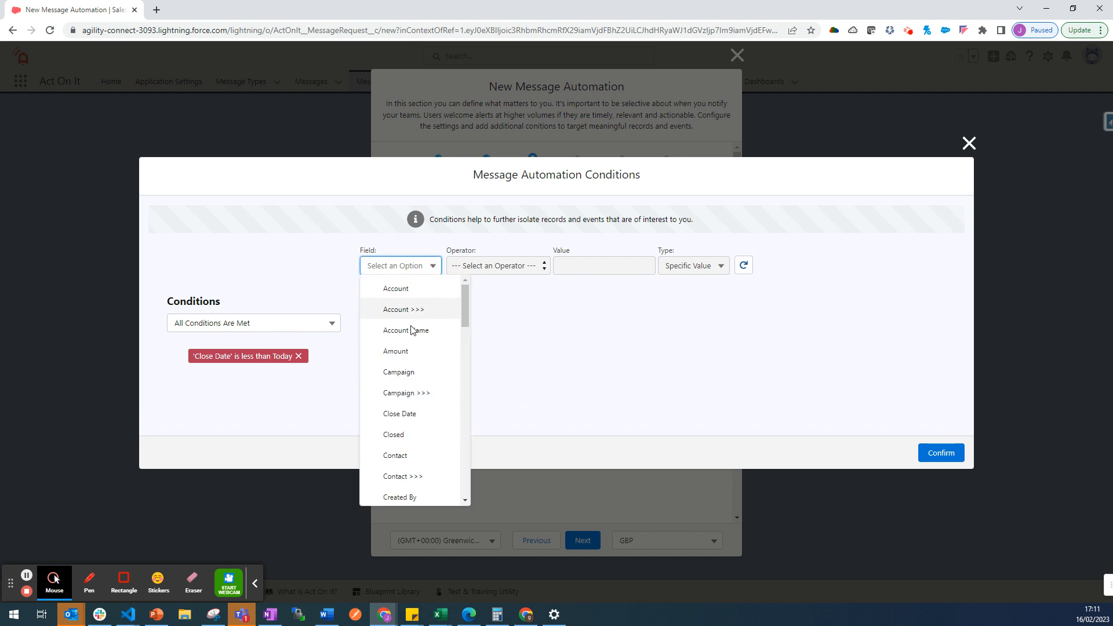
click(429, 435)
click(473, 265)
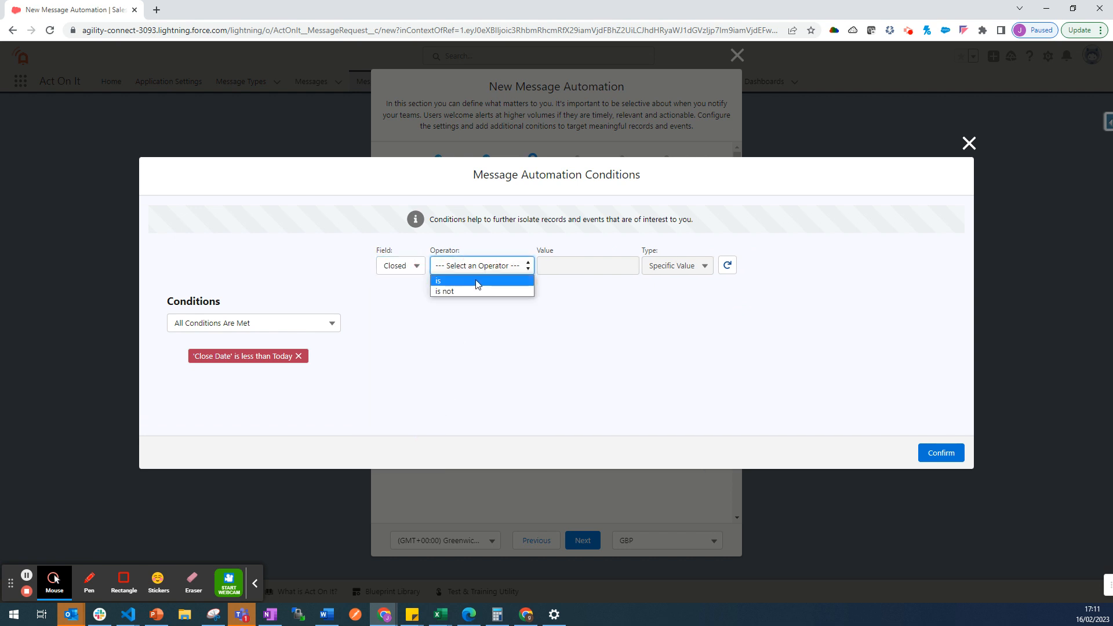
click(477, 284)
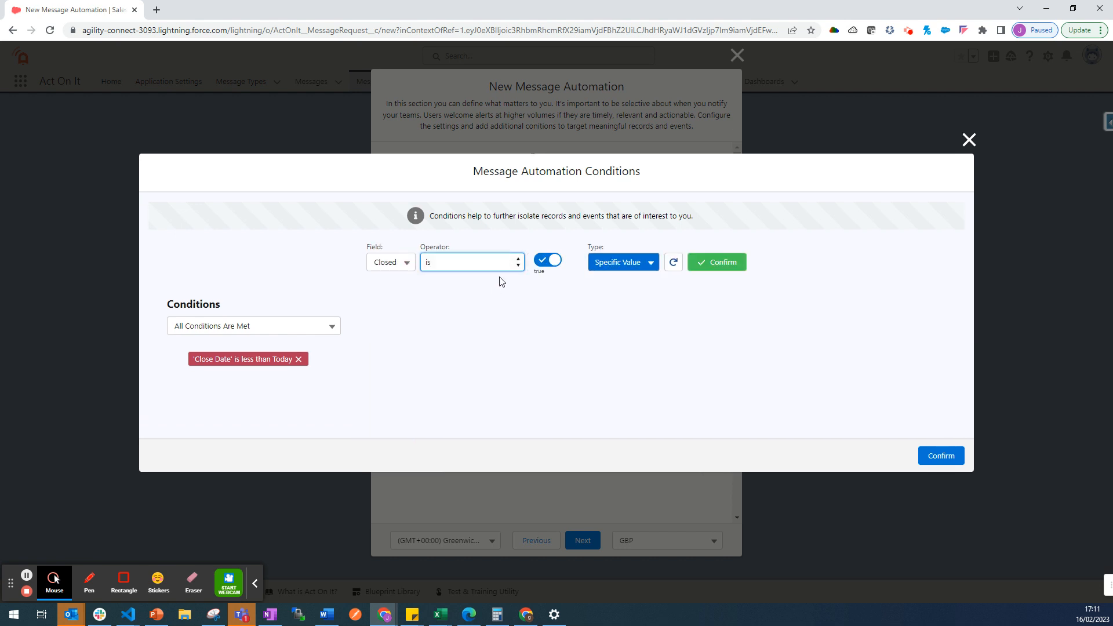
click(729, 269)
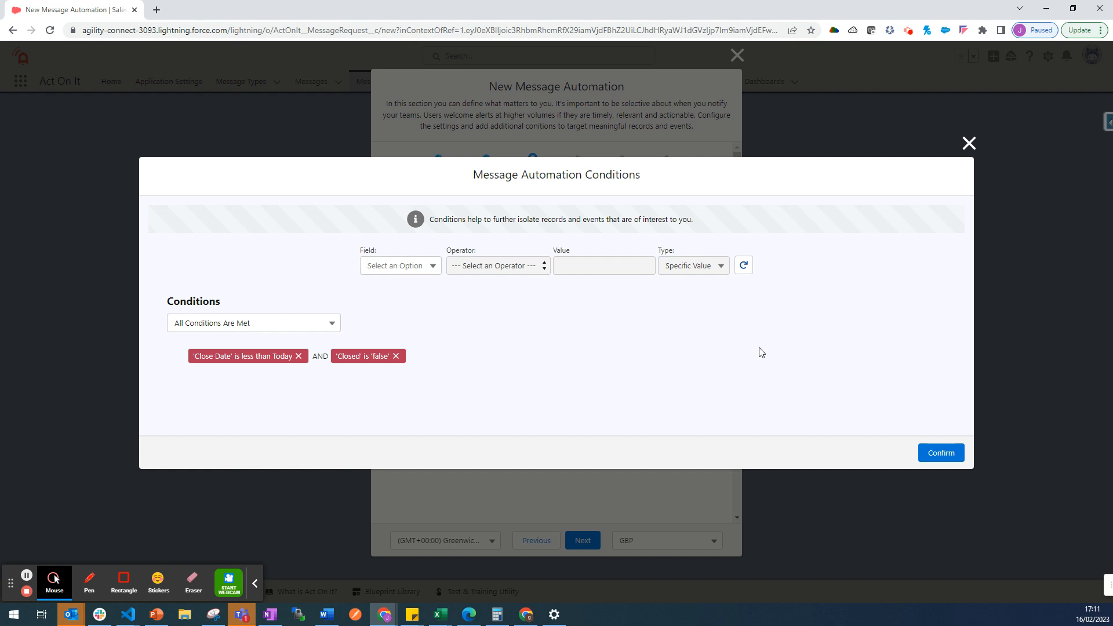
click(936, 452)
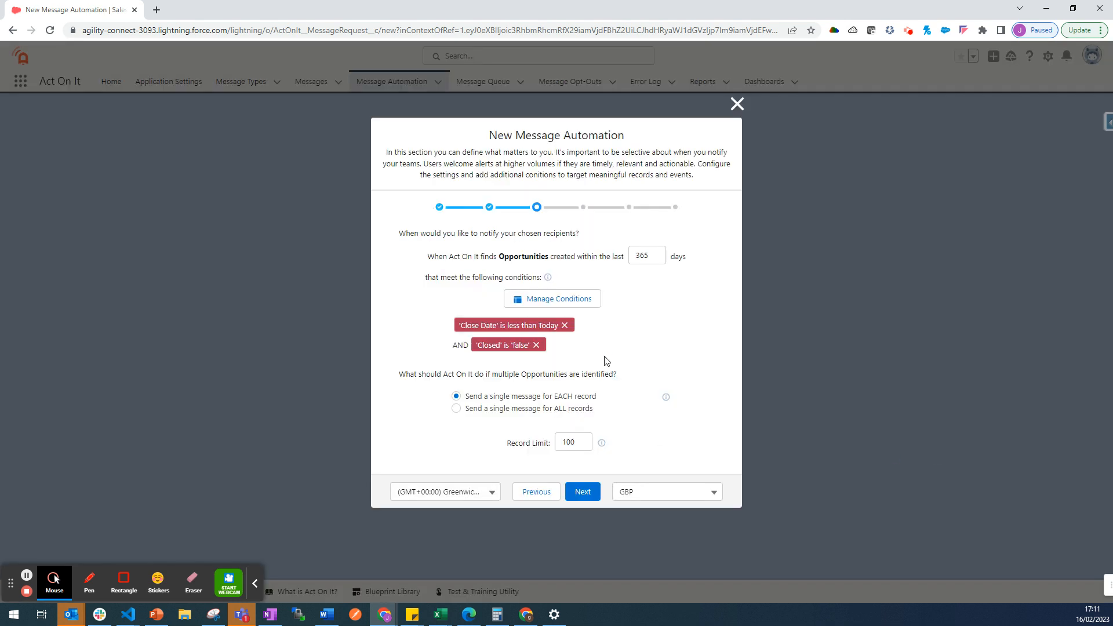
click(586, 492)
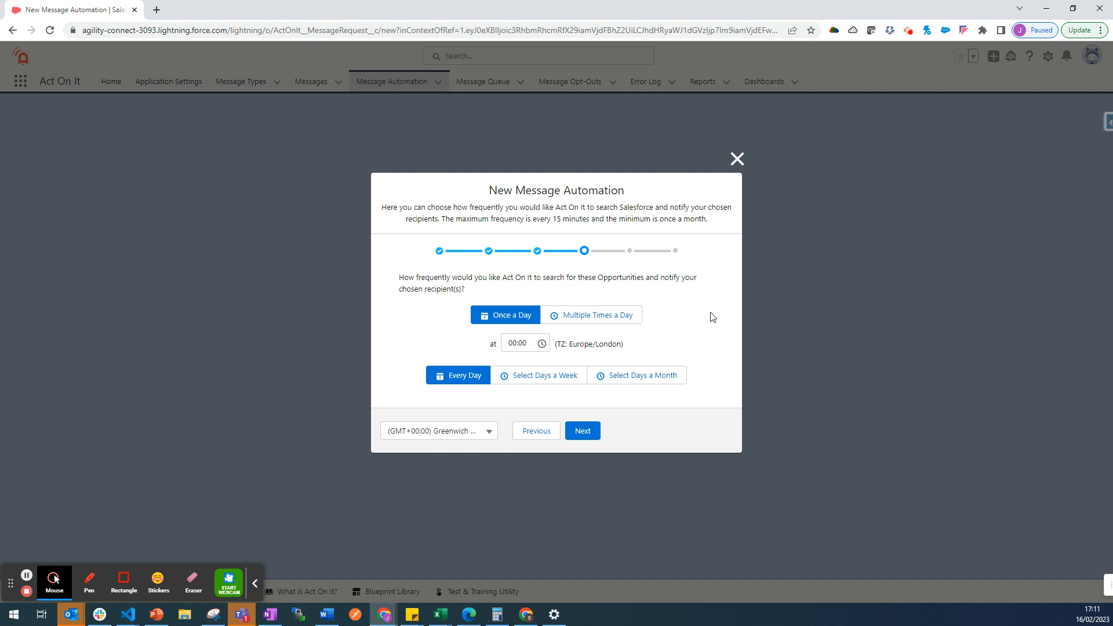
Try the Multiple Times a Day, Select Days a Week and Select Days a Month frequency options, returning to Once a Day, Every Day
click(606, 315)
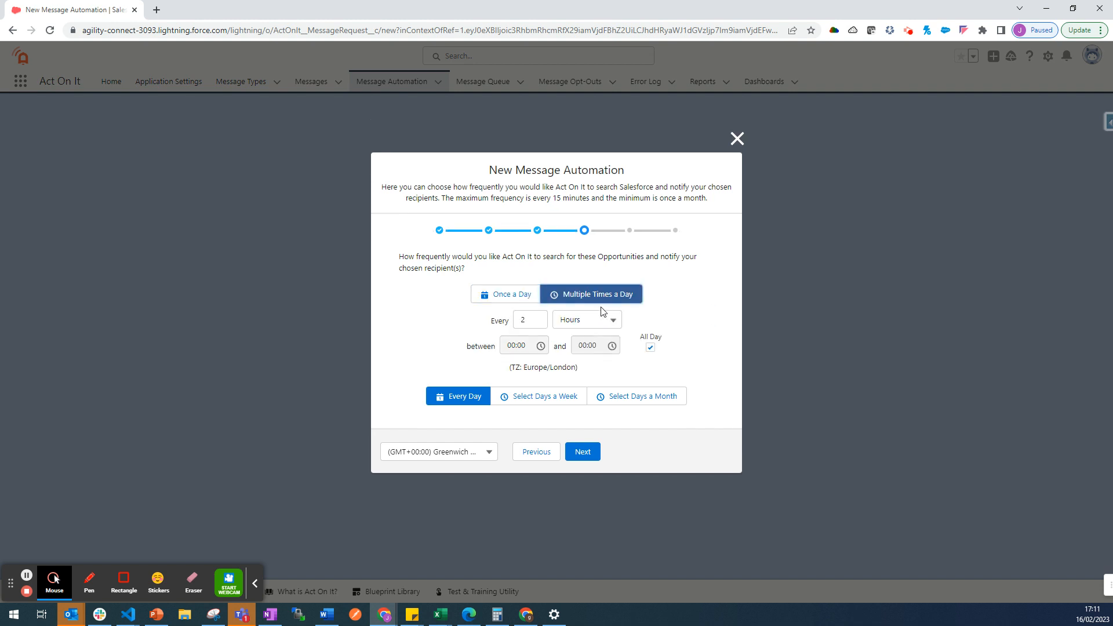
click(524, 398)
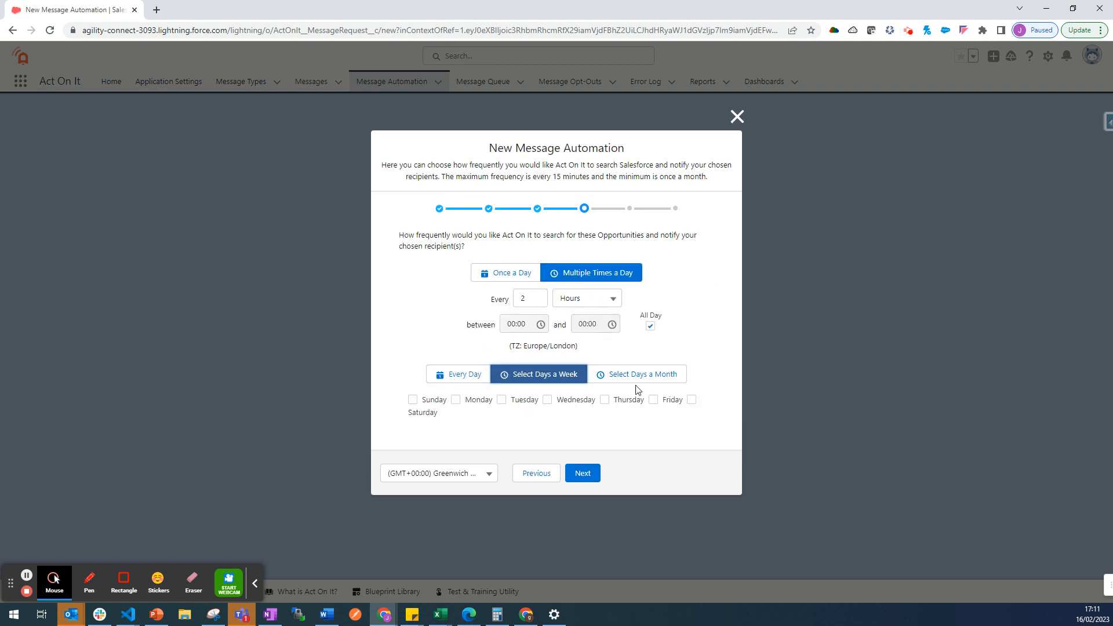
click(642, 382)
click(461, 353)
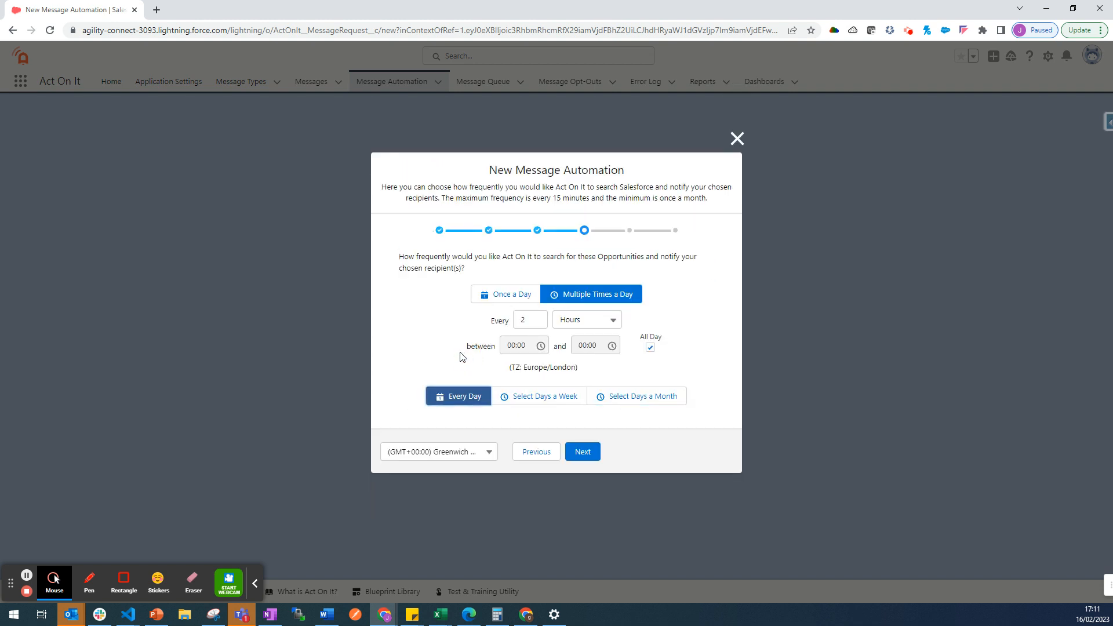
click(520, 301)
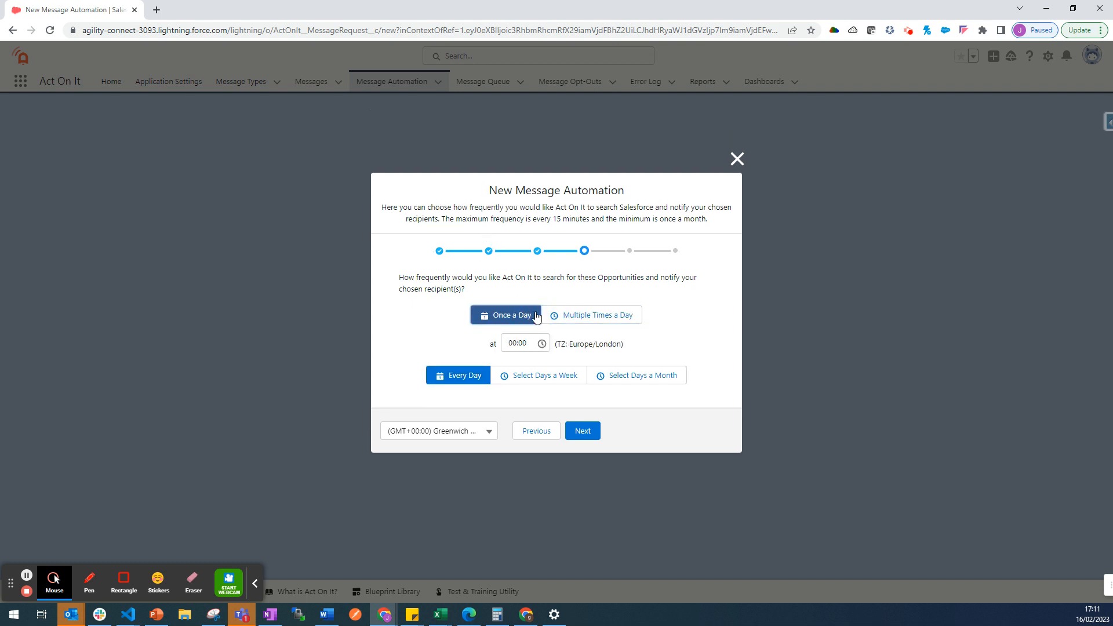
Set the daily search time to 06:00 and continue to the message type selection
click(580, 290)
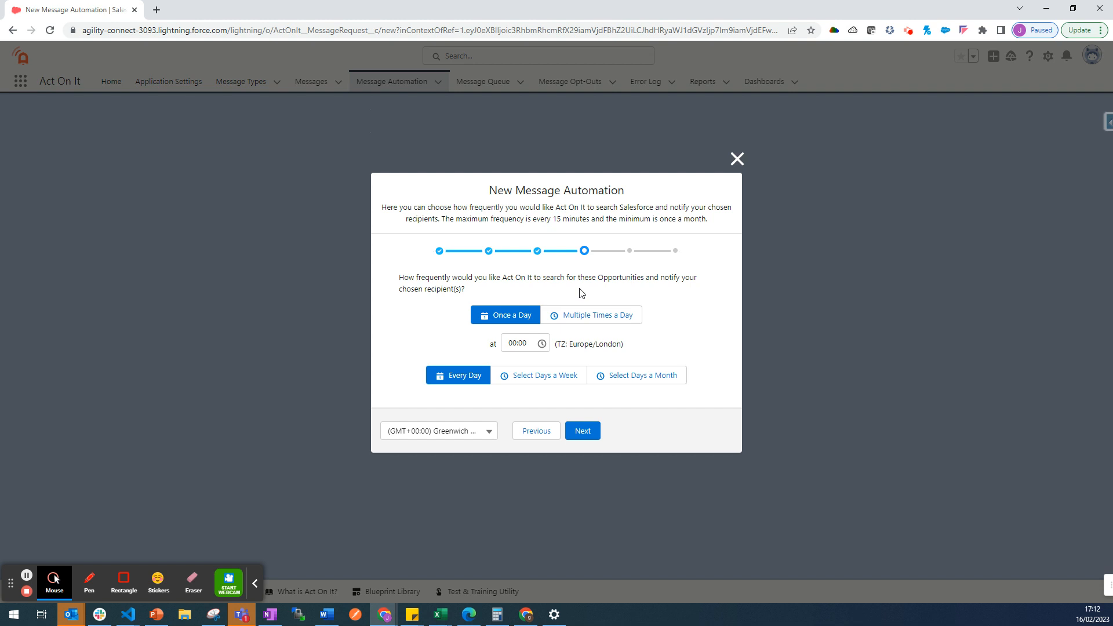
click(520, 342)
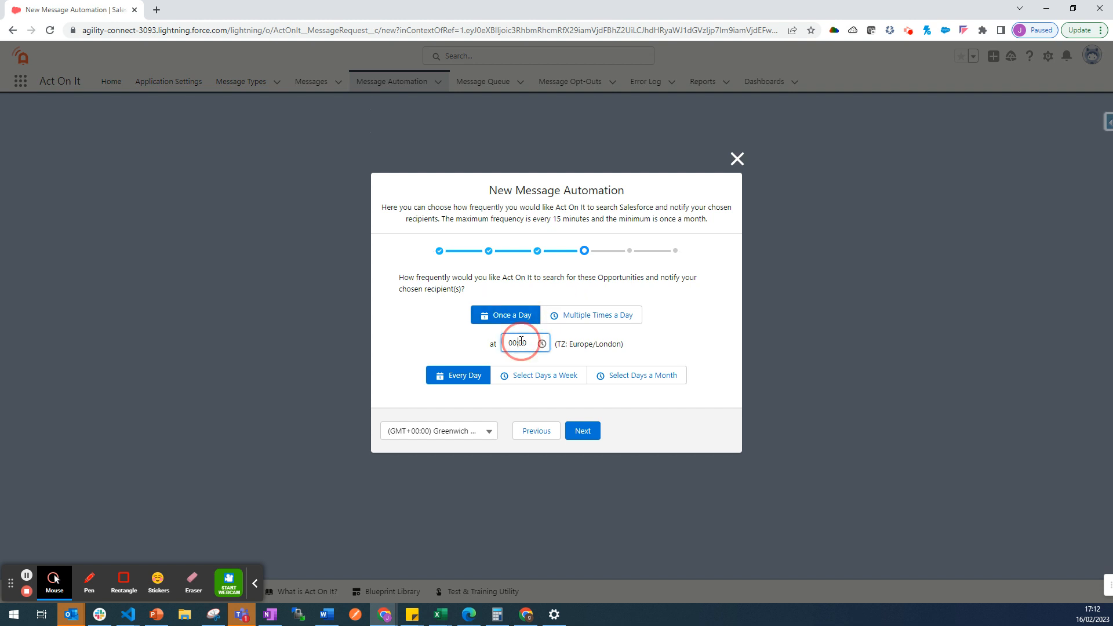
text(0)
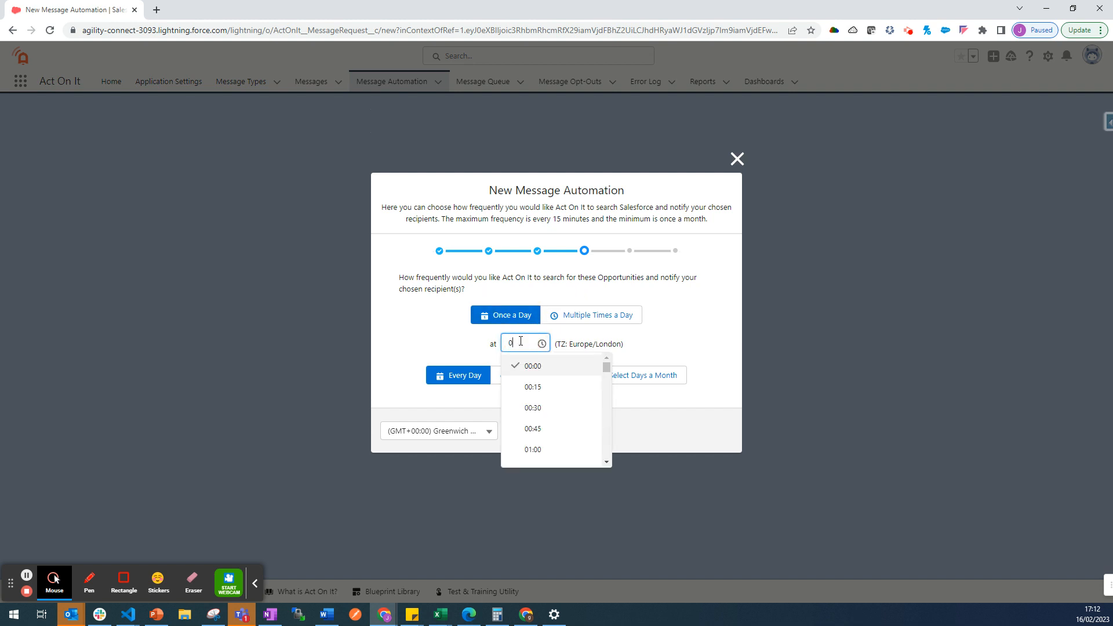
text(6:00)
click(707, 322)
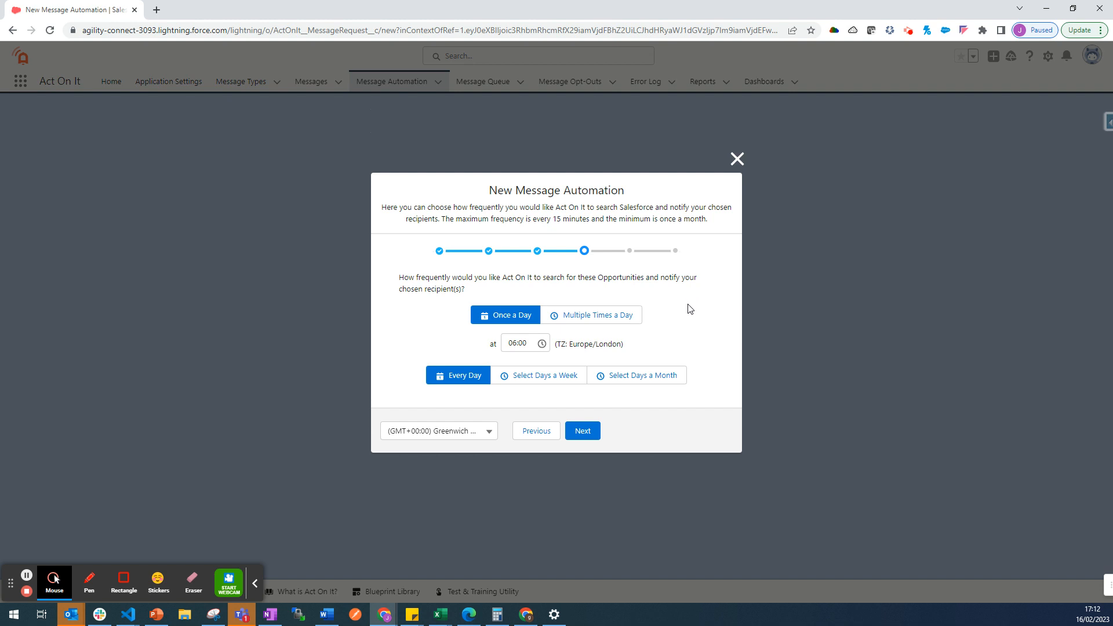
click(591, 432)
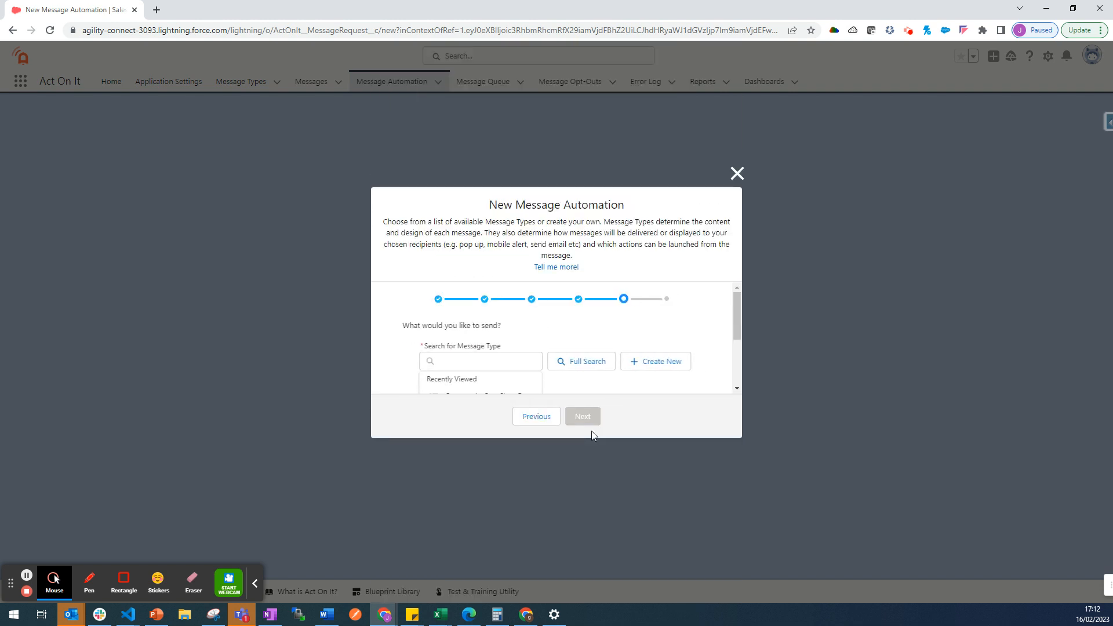
Search all message types for "closed date" and choose the Opportunity Past Close Date type whose message starts with "Hi {!User.FirstName}"
click(591, 364)
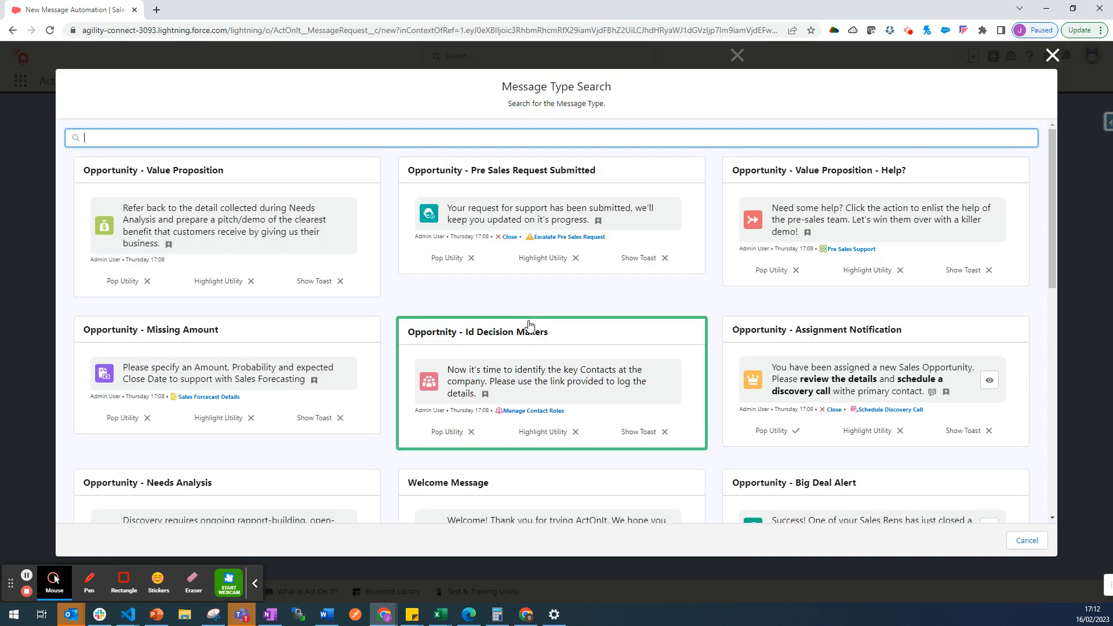
text(closed date)
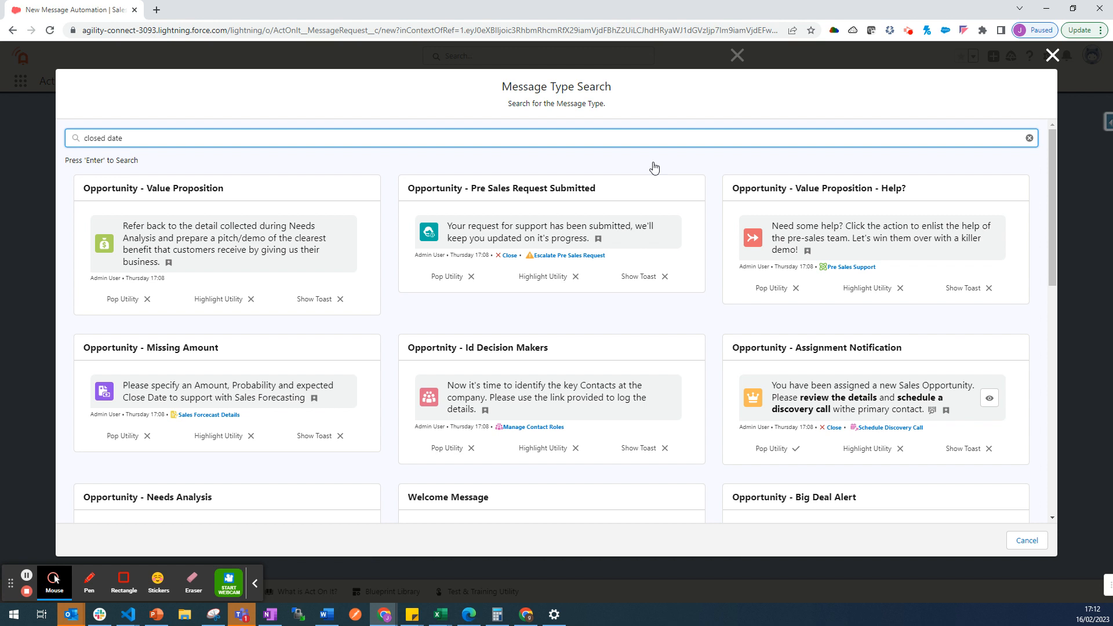
key(Return)
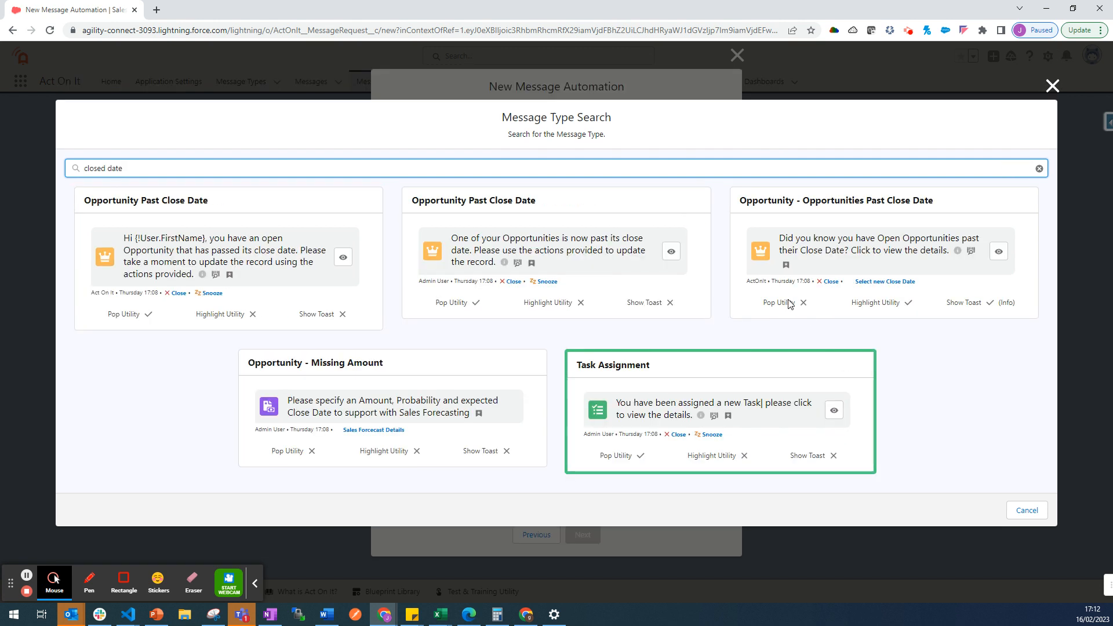
click(210, 262)
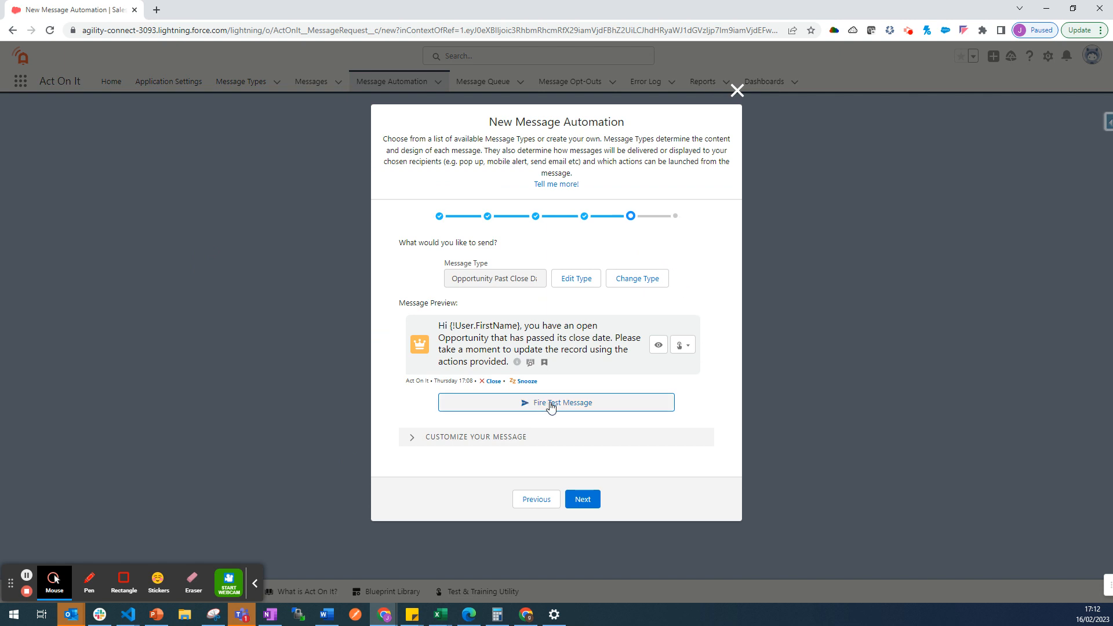
Fire a test of the chosen message and save the message automation, clearing the inbox window and notifications from the new record
click(255, 583)
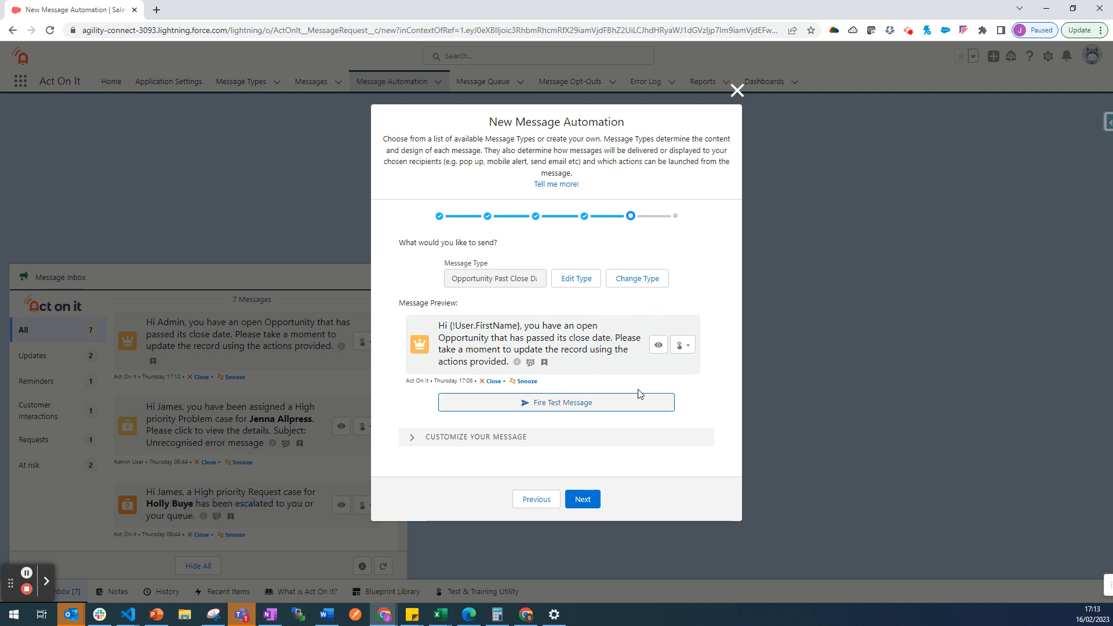
click(589, 497)
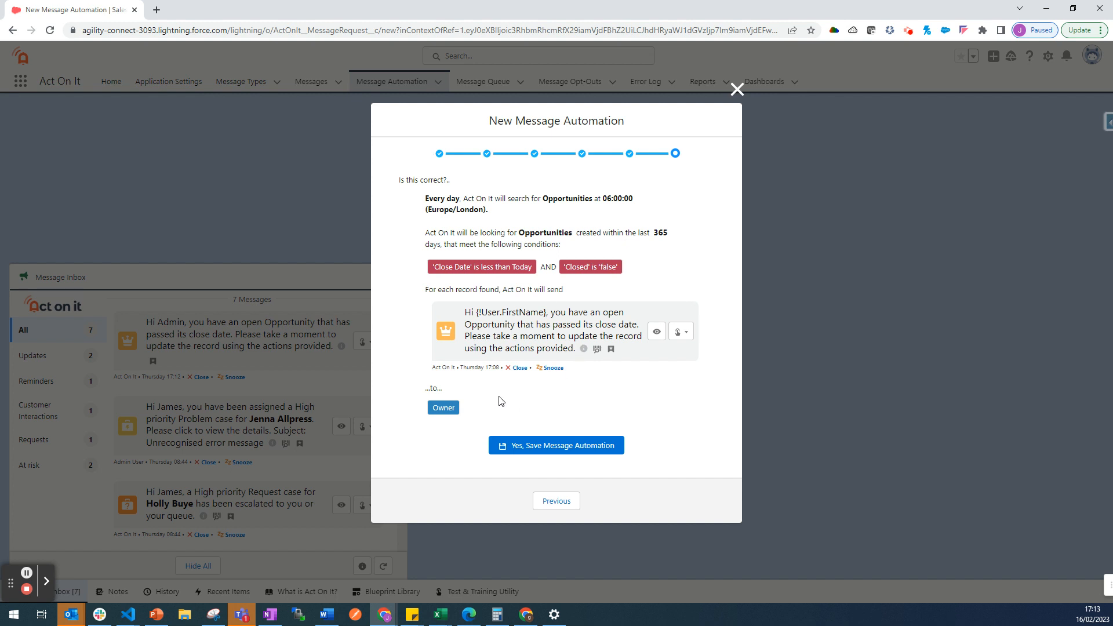
click(573, 447)
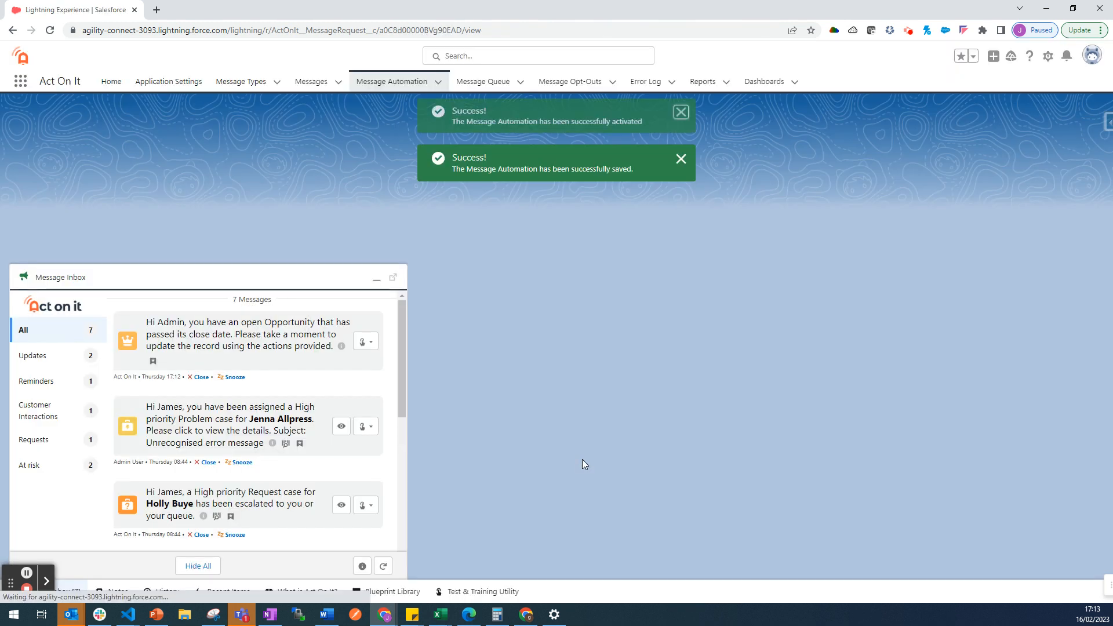
click(278, 280)
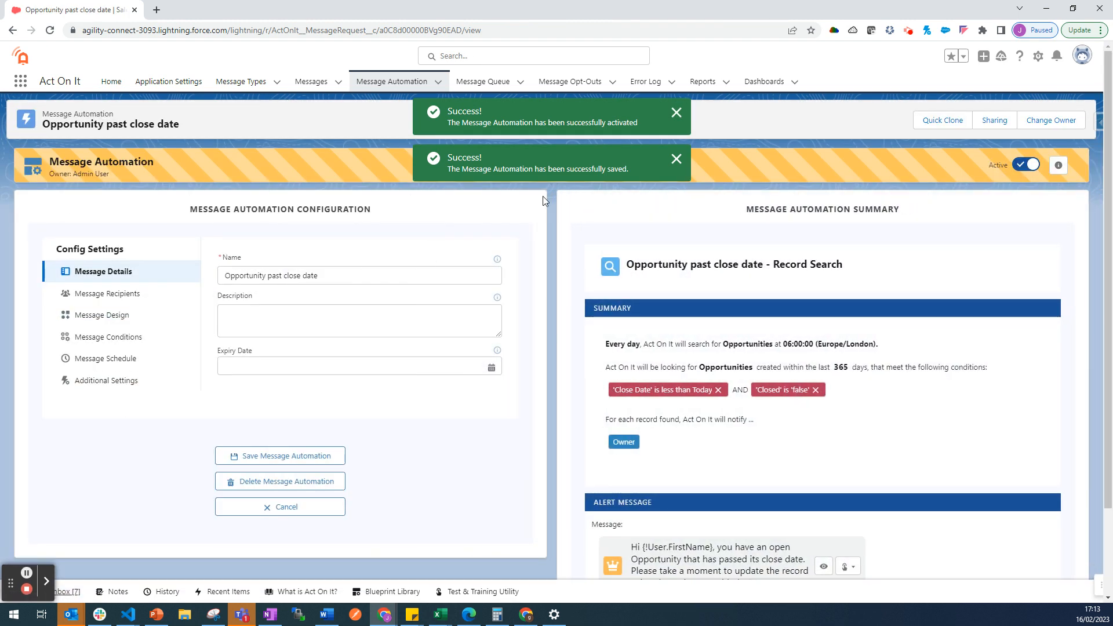
click(676, 114)
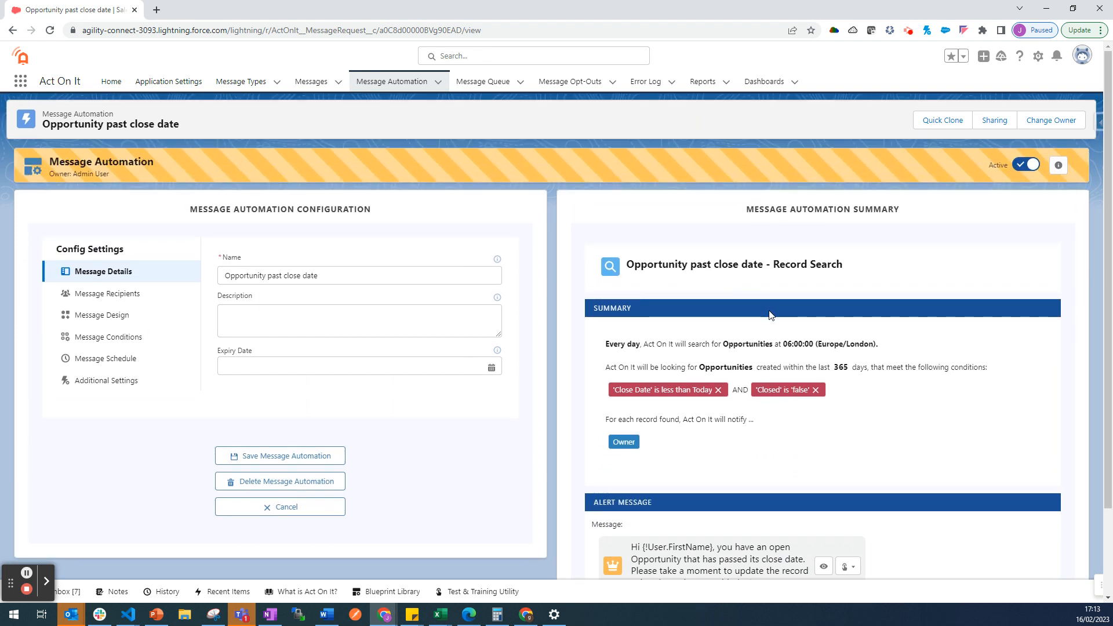
Examine the Message Inbox by category: Updates, Reminders, Customer Interactions, Requests and At risk, ending on All
scroll(869, 429, down, 2)
click(68, 590)
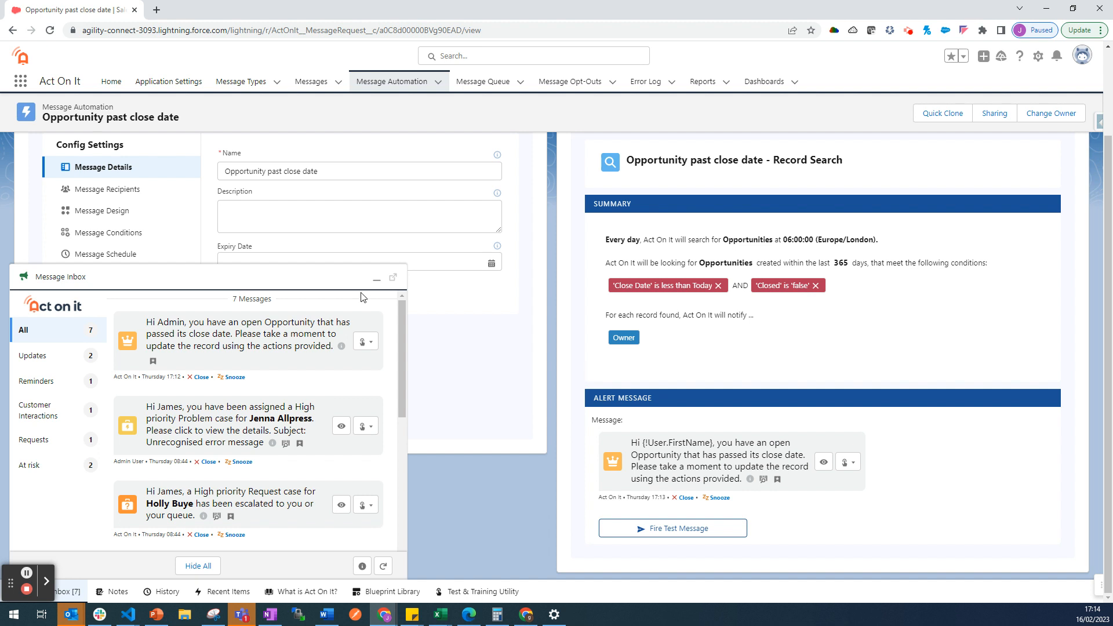
click(36, 360)
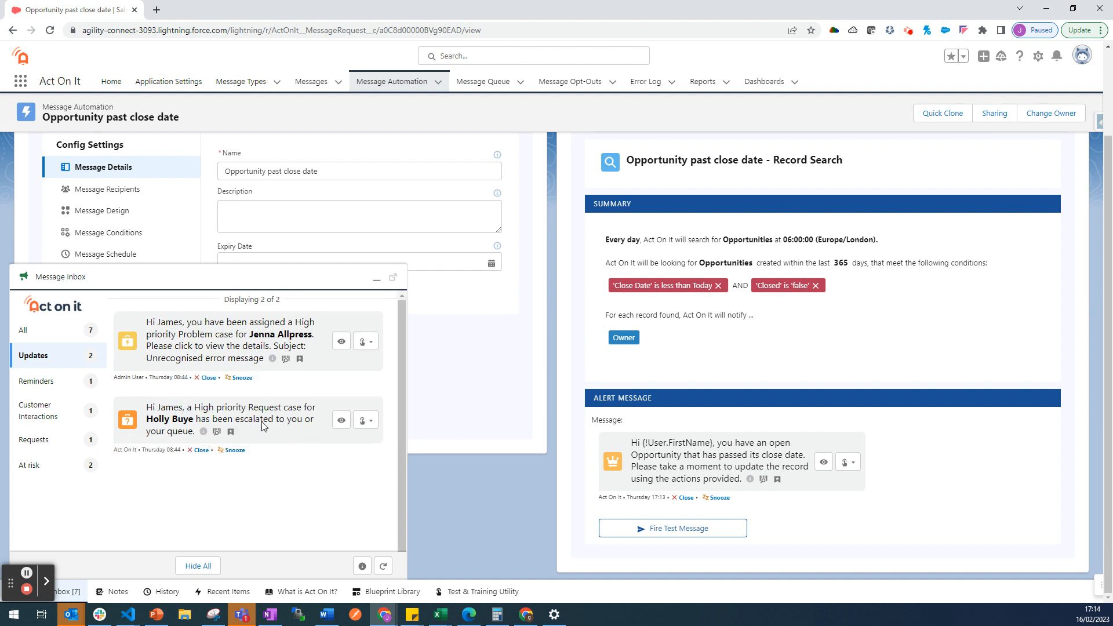
click(80, 388)
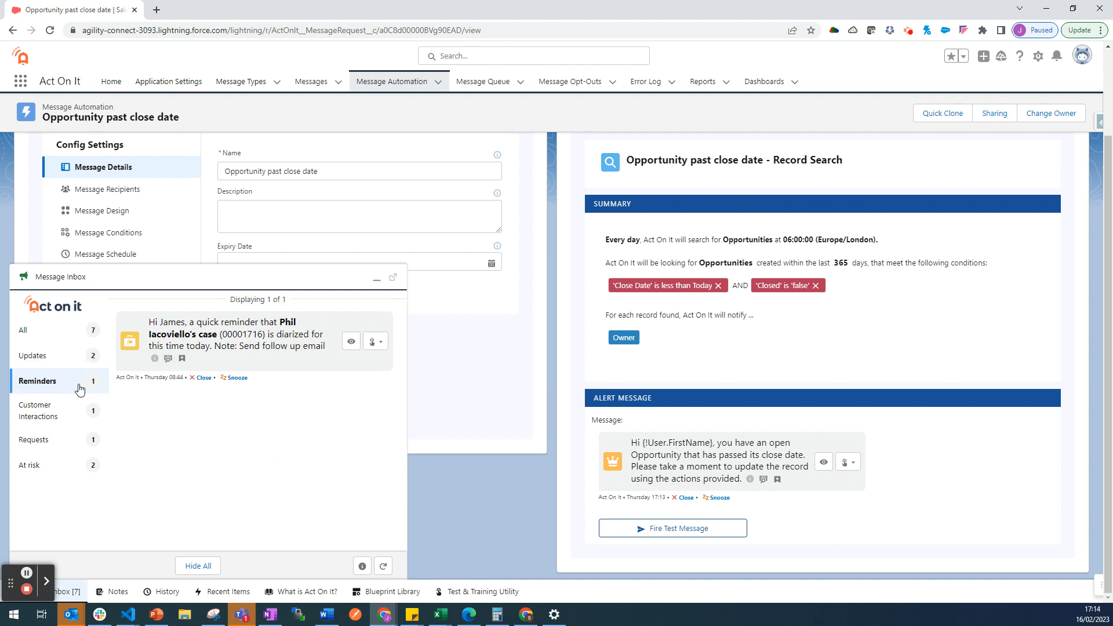
click(88, 405)
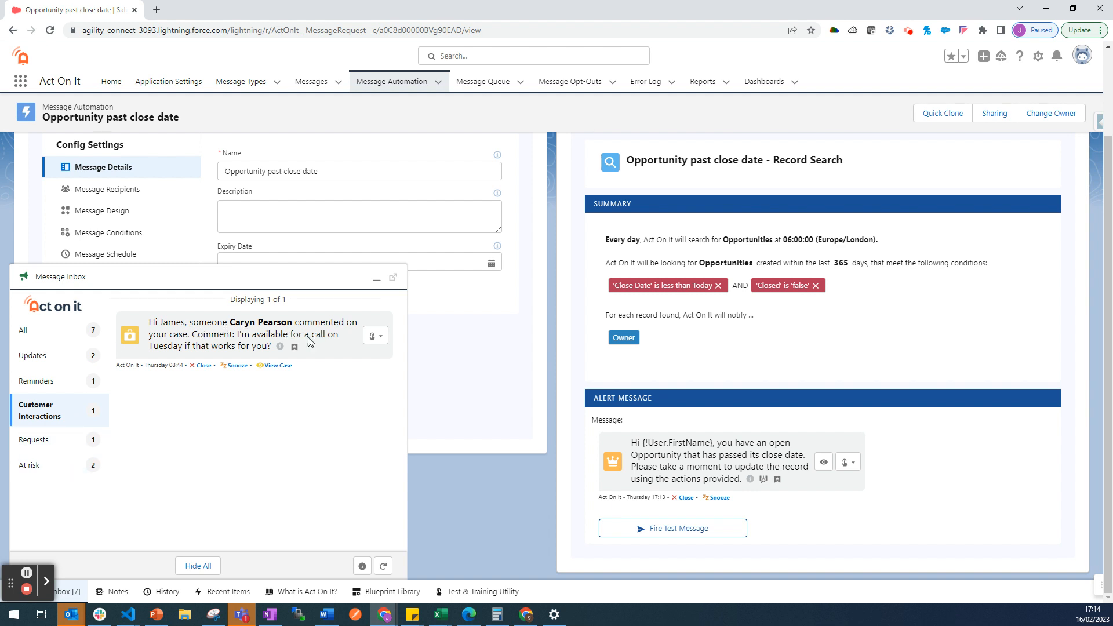
click(64, 441)
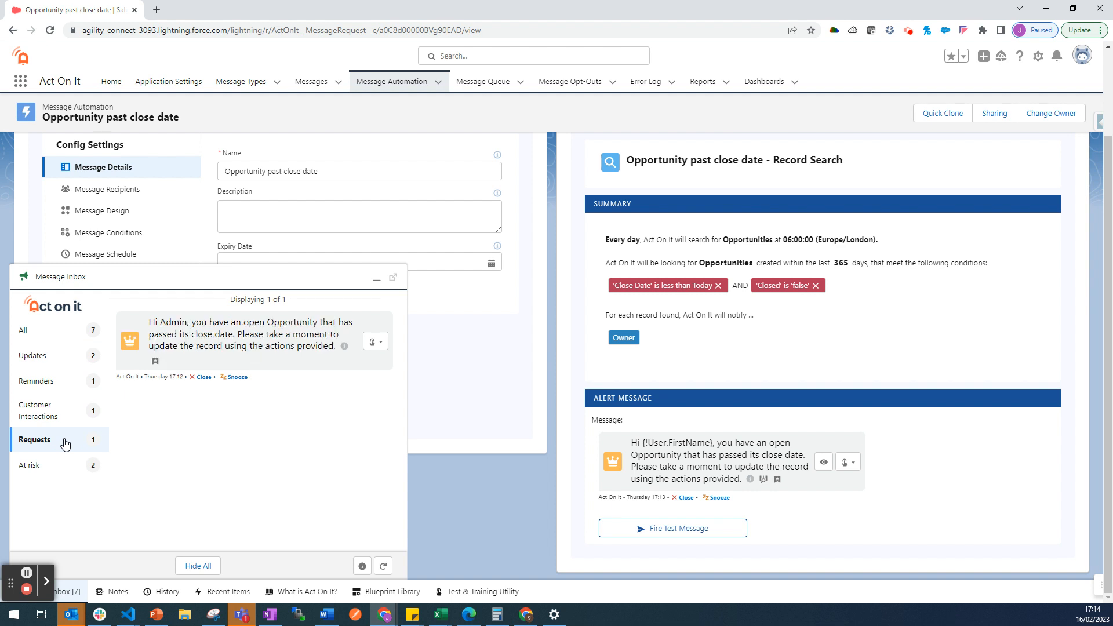
click(68, 469)
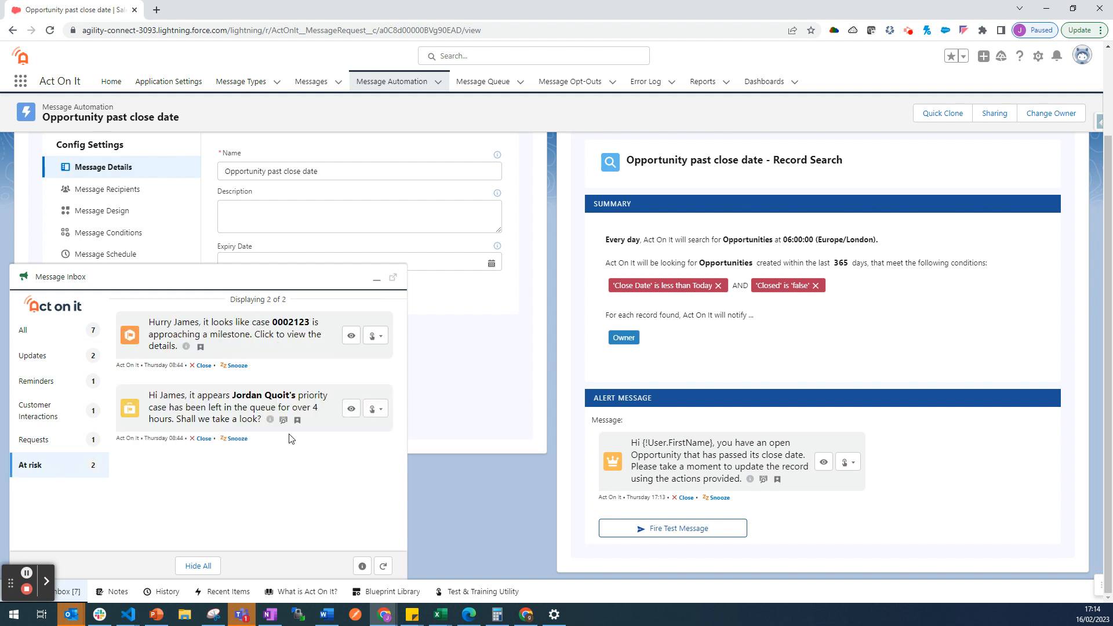
click(66, 364)
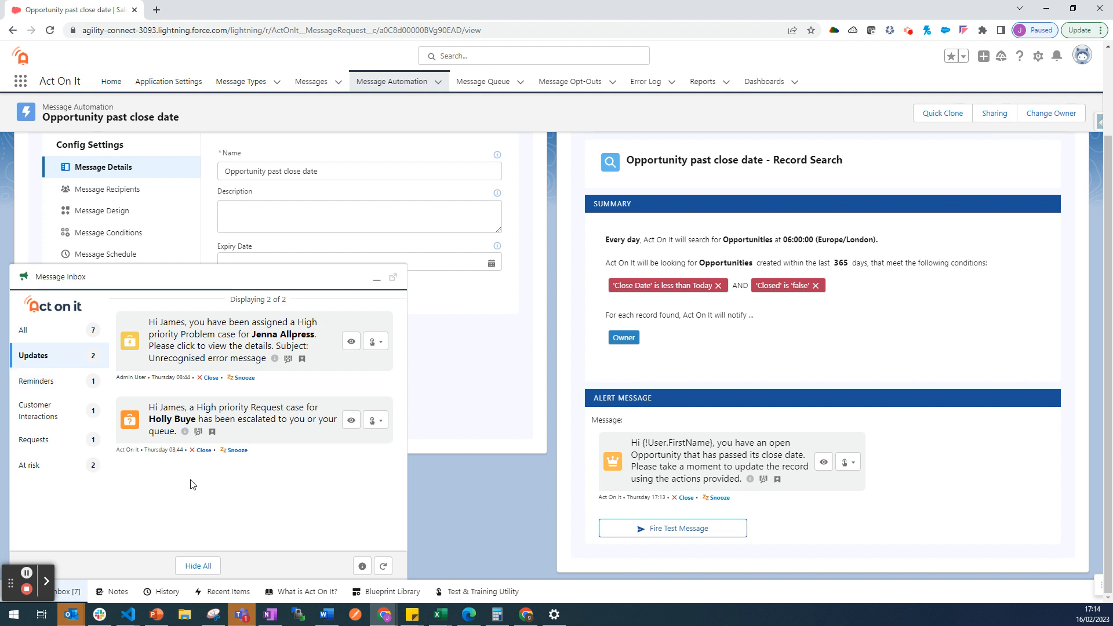
click(89, 342)
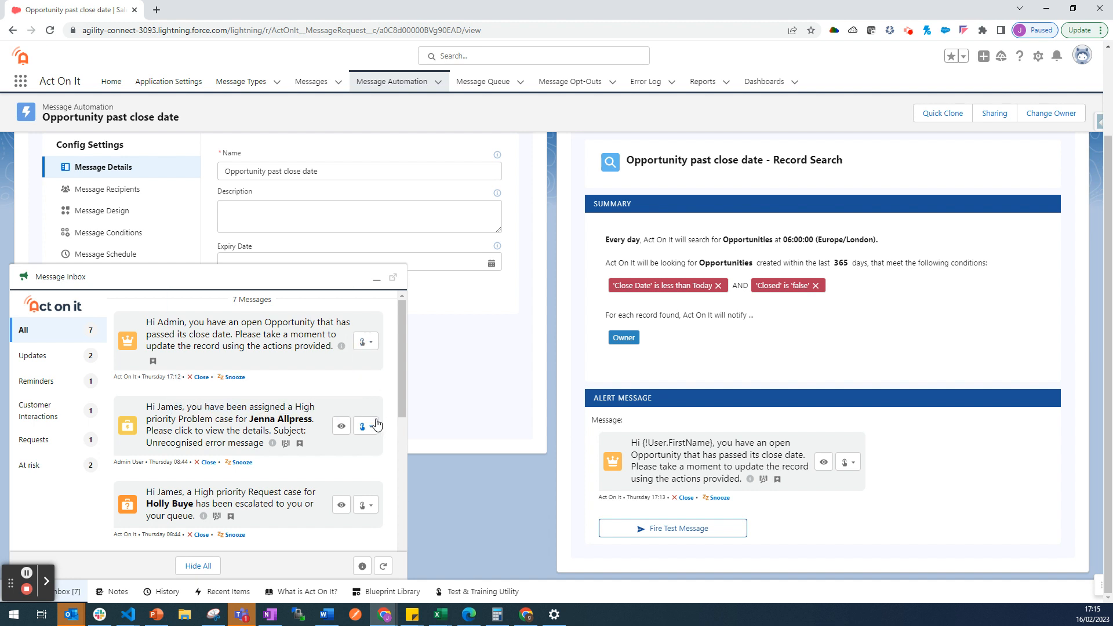
Examine the actions offered on the past-close-date message and on the High priority Problem case message
click(369, 342)
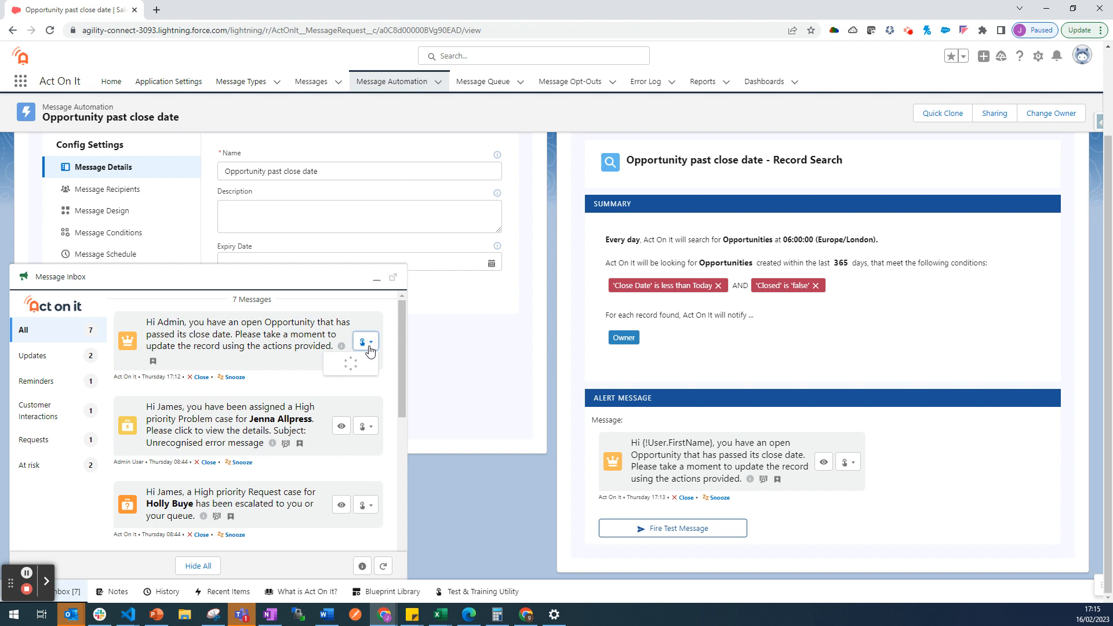
click(365, 427)
scroll(378, 389, down, 2)
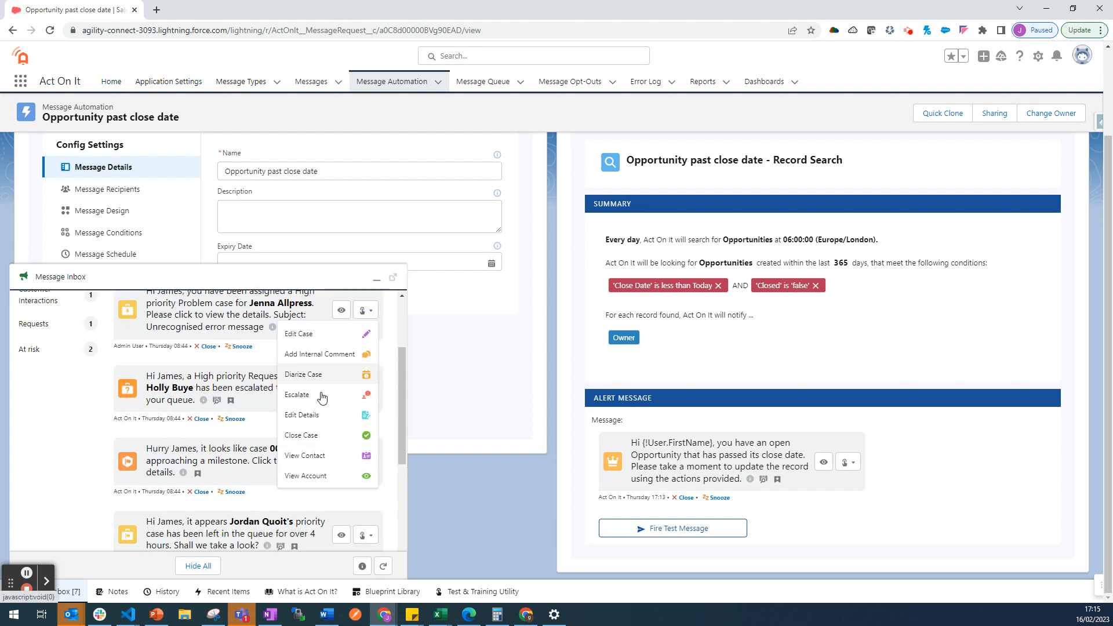
scroll(330, 391, up, 1)
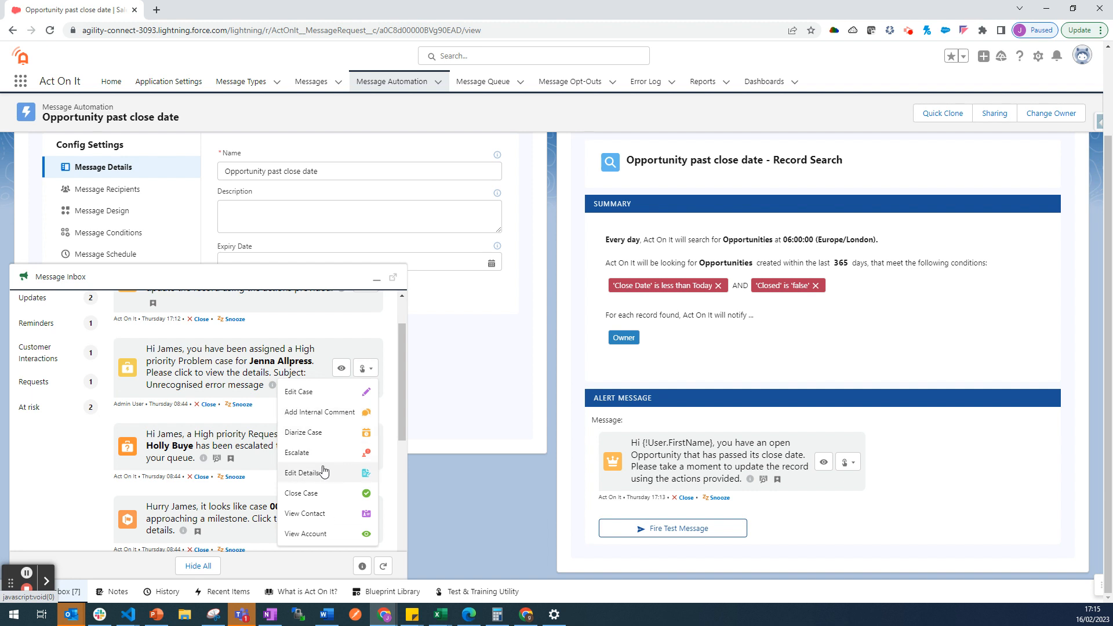
Fire a test Opportunity Past Close Date message from the Test & Training Utility, using record Dynabox - 01/10/2021 with actions active
click(476, 591)
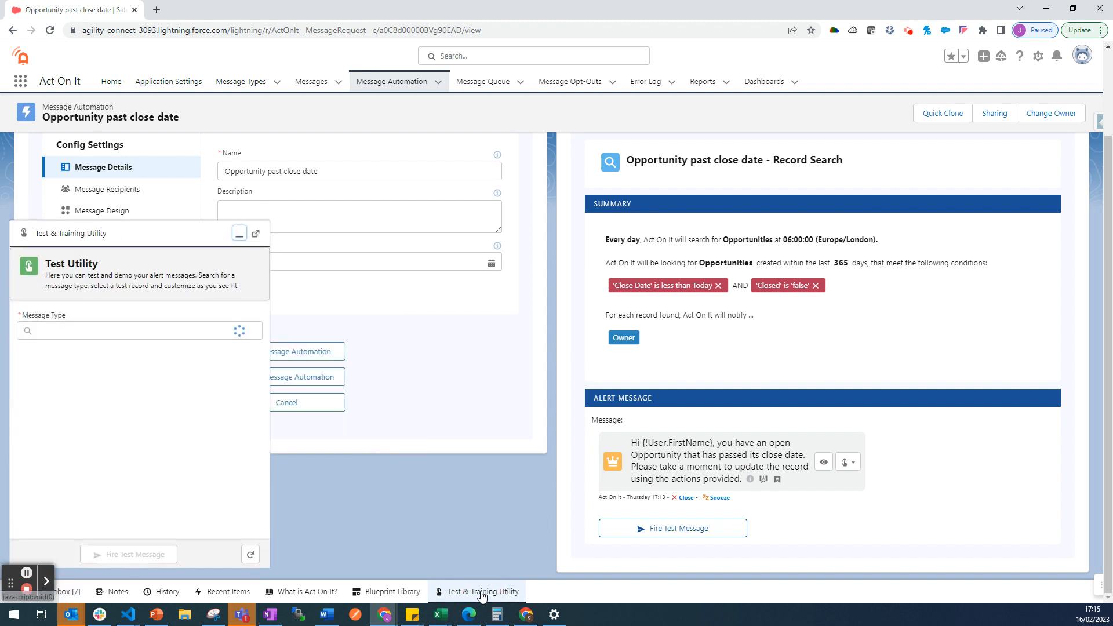
click(110, 377)
click(112, 381)
click(114, 418)
click(60, 526)
click(605, 128)
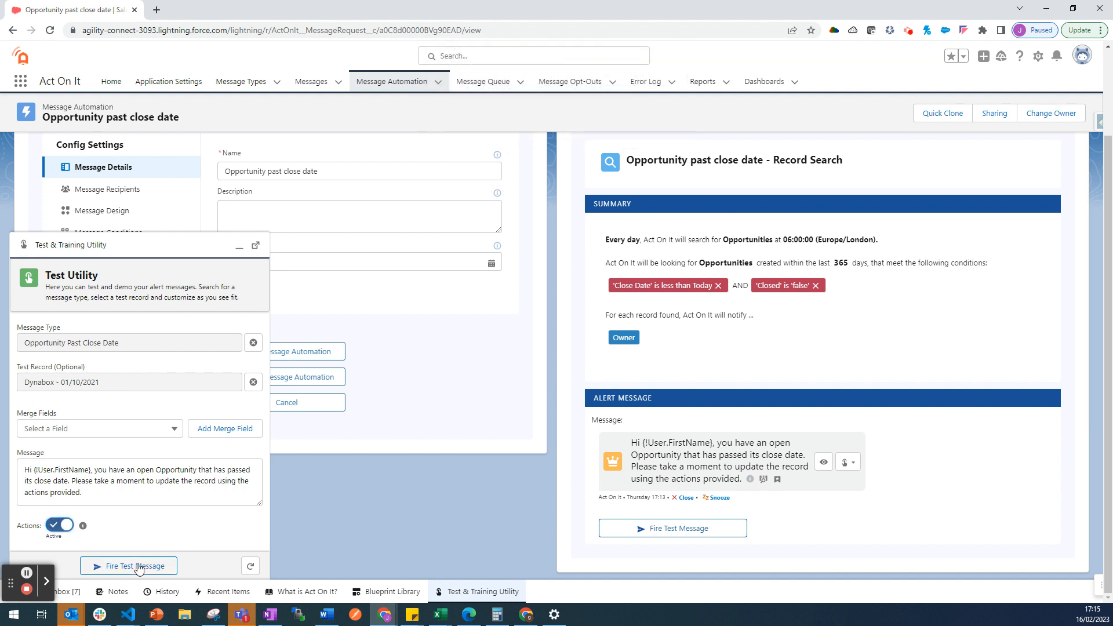
click(165, 256)
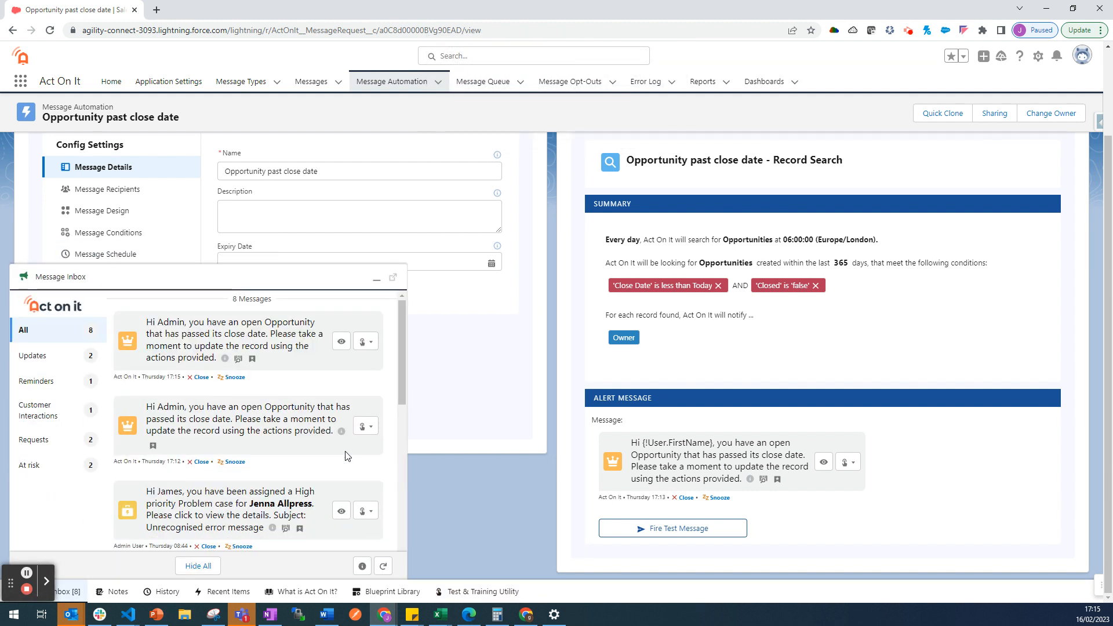
Run the I'll Close Next Week action on the newest past-close-date message in the inbox
mouse_move(342, 432)
click(365, 341)
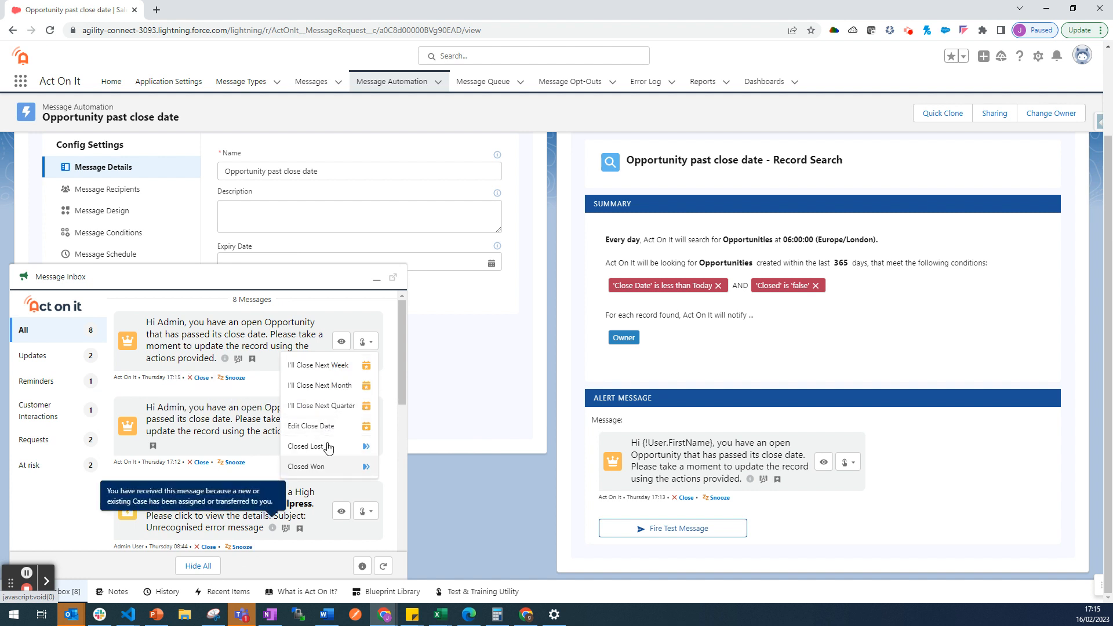
click(373, 344)
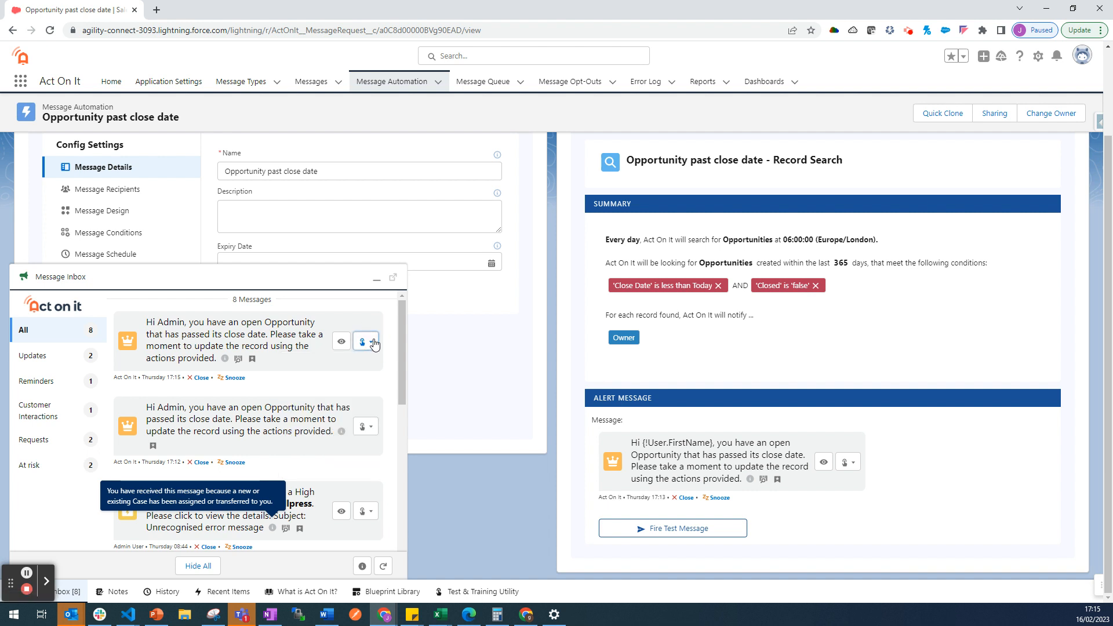
click(364, 342)
click(357, 366)
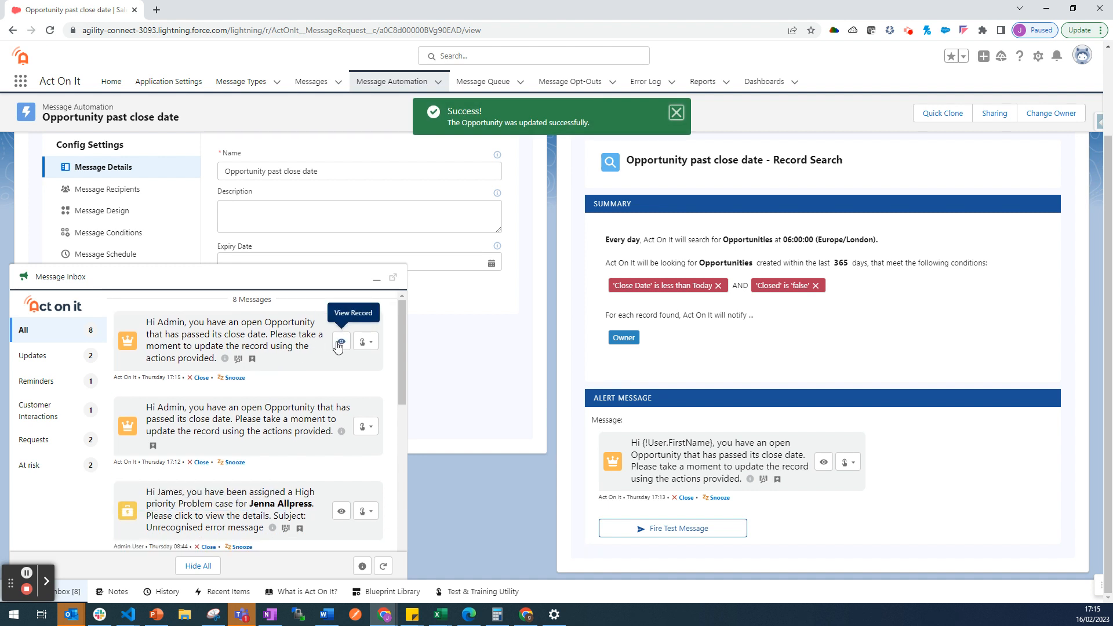
Open the newest message's record and examine its interaction, message and status details and its logged Message Activity
click(130, 341)
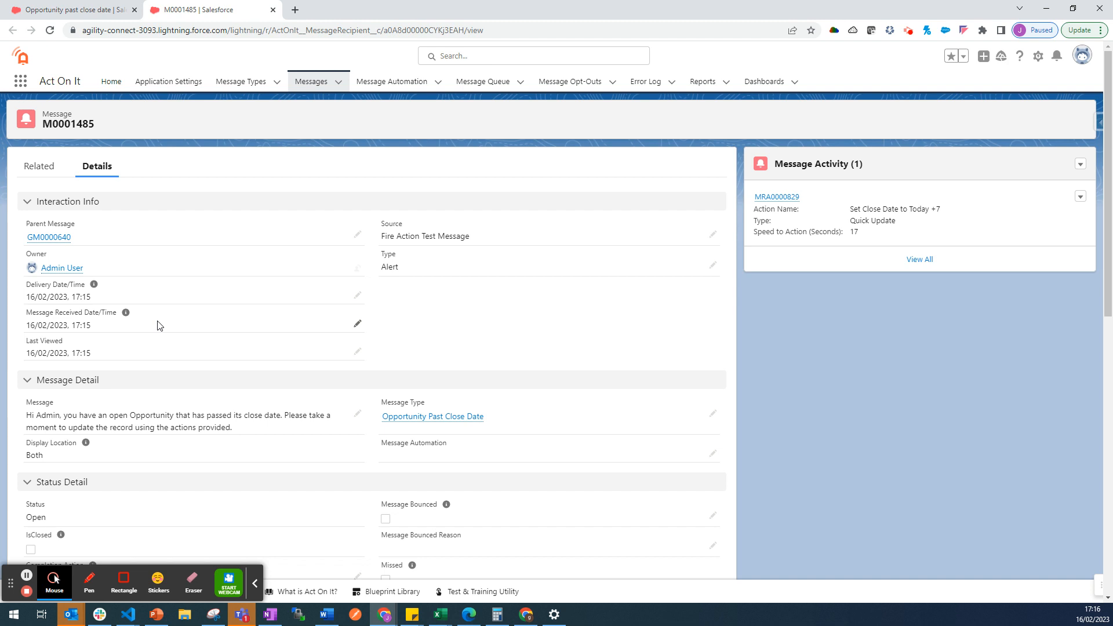
scroll(174, 336, down, 3)
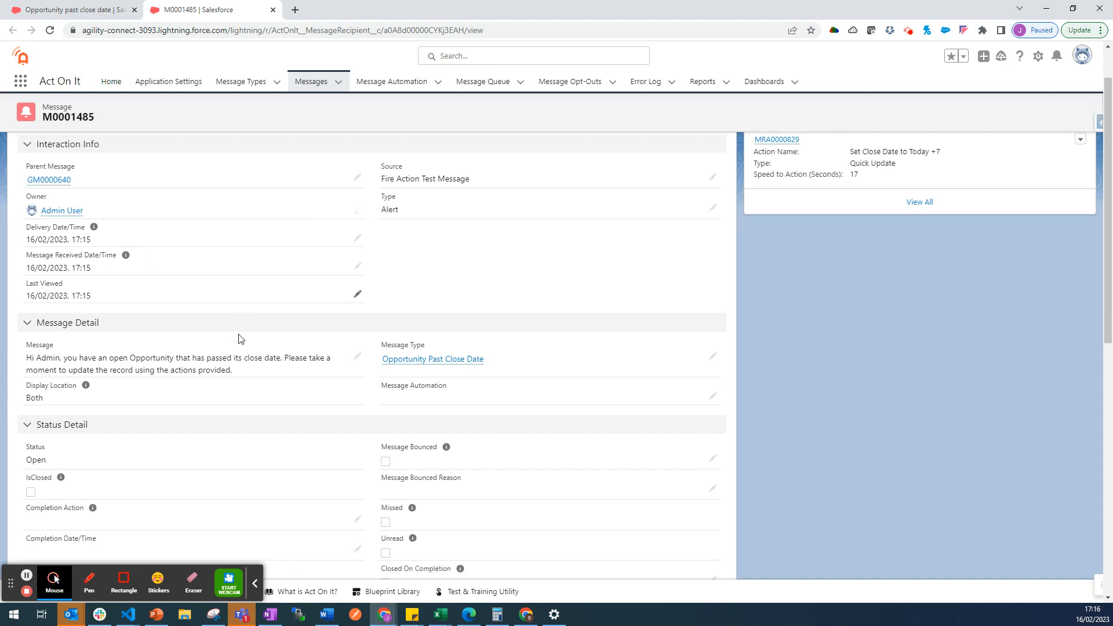
scroll(255, 371, up, 1)
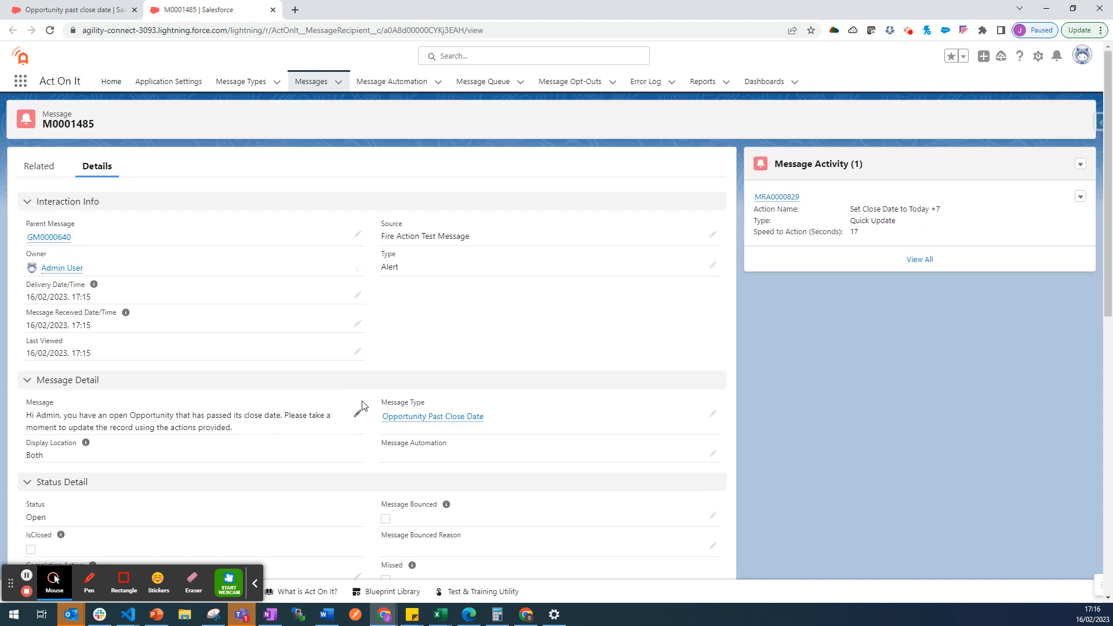
scroll(442, 417, down, 6)
scroll(884, 276, up, 6)
drag(855, 208, 914, 209)
click(897, 224)
scroll(431, 348, down, 3)
scroll(433, 352, up, 3)
scroll(431, 333, down, 1)
scroll(449, 362, down, 1)
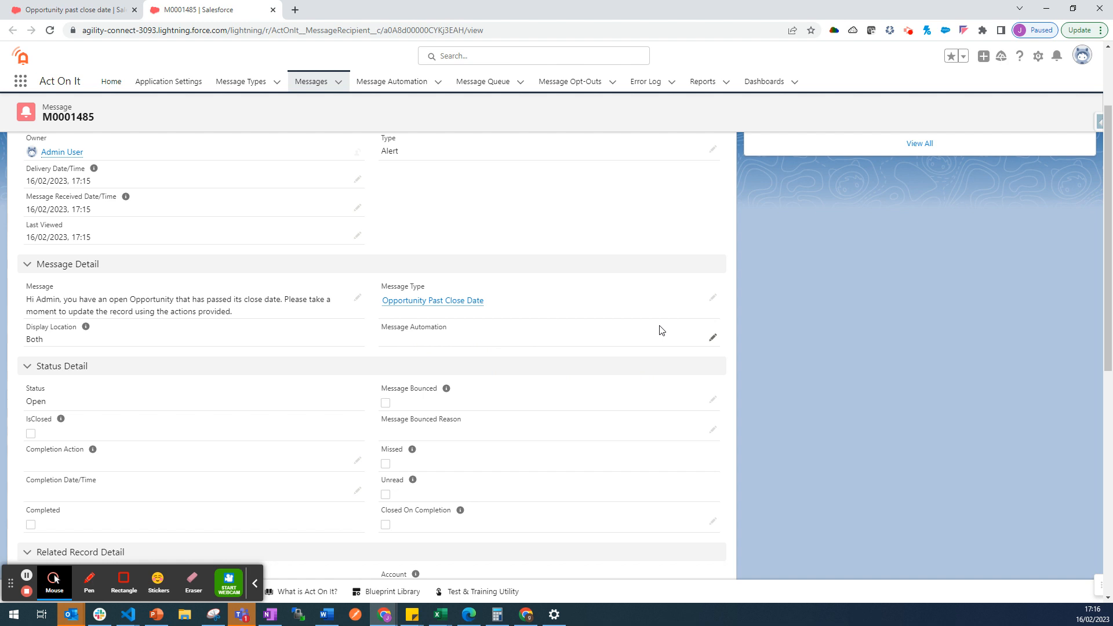
Open the message's Opportunity Past Close Date message type and fill its Message Detail with placeholder lines "saddadsa", "sadasdsad", a blank line, "sadas" and "saasdsad"
click(429, 302)
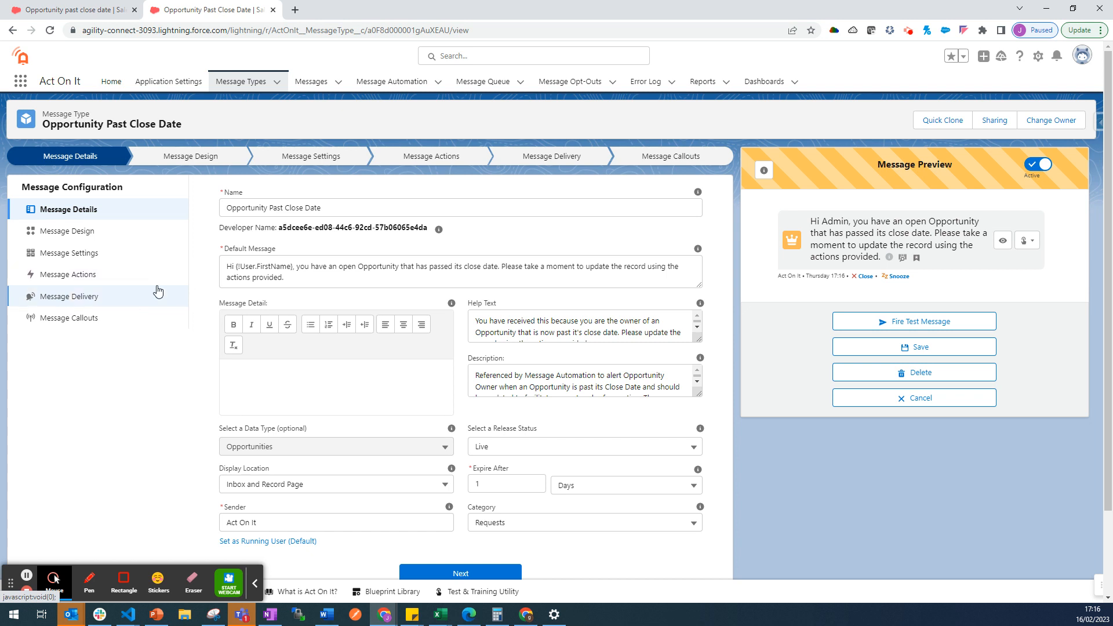
click(358, 368)
text(saddadsa)
key(Return)
text(sadasdsad)
key(Return)
key(Return)
text(sadas)
key(Return)
text(saasdsa)
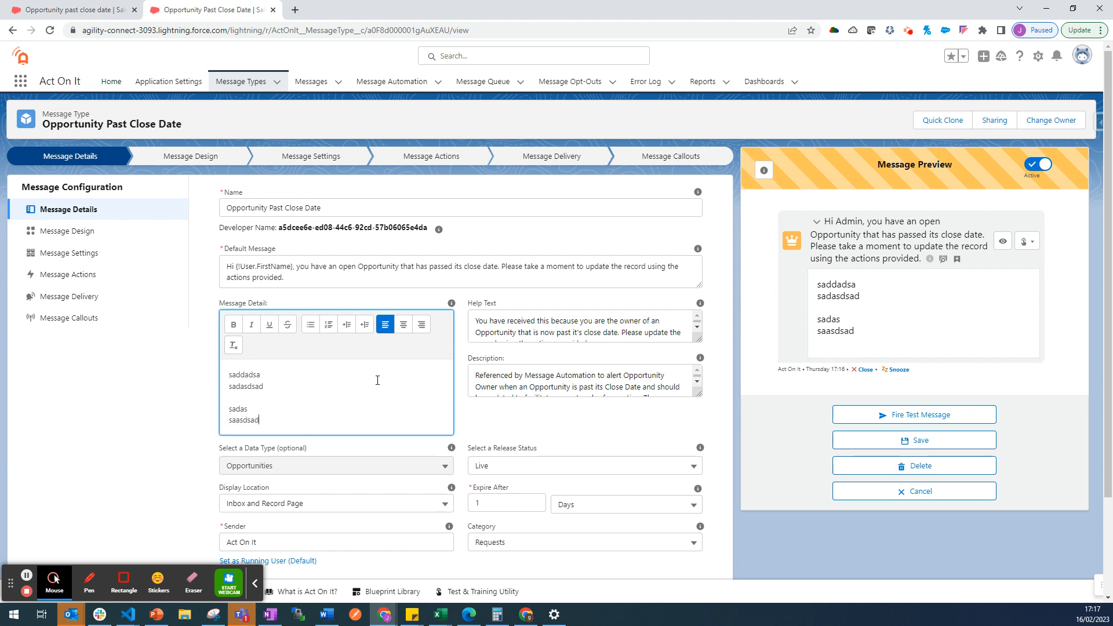
text(d)
key(Return)
key(Return)
key(Return)
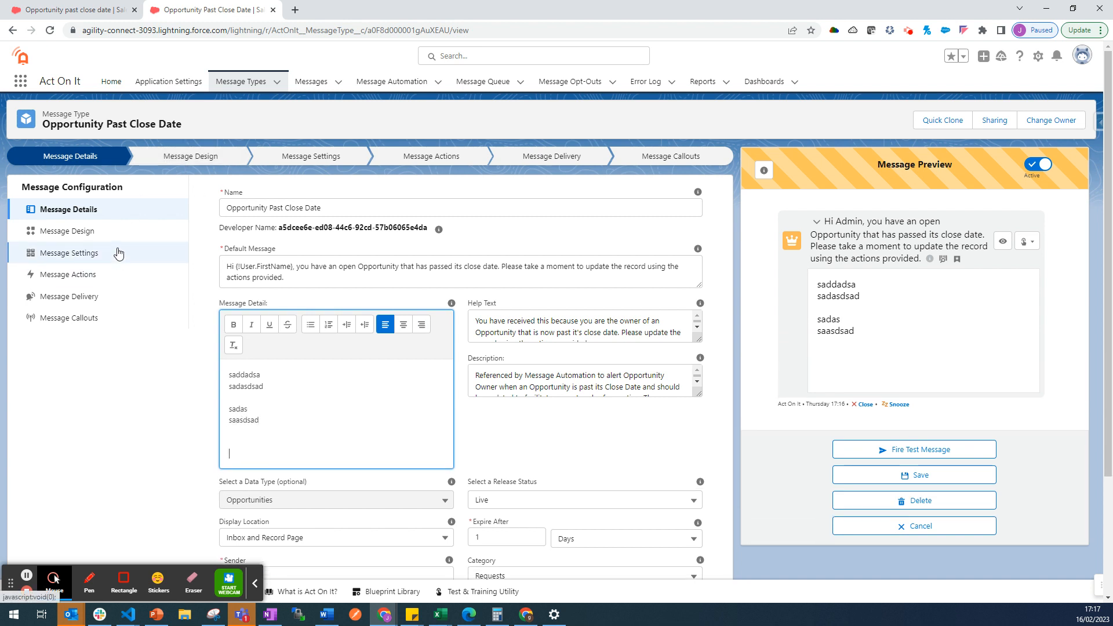
Examine the message type's design icons and colours and its Close, Snooze, Preview Record and View Record settings
click(112, 231)
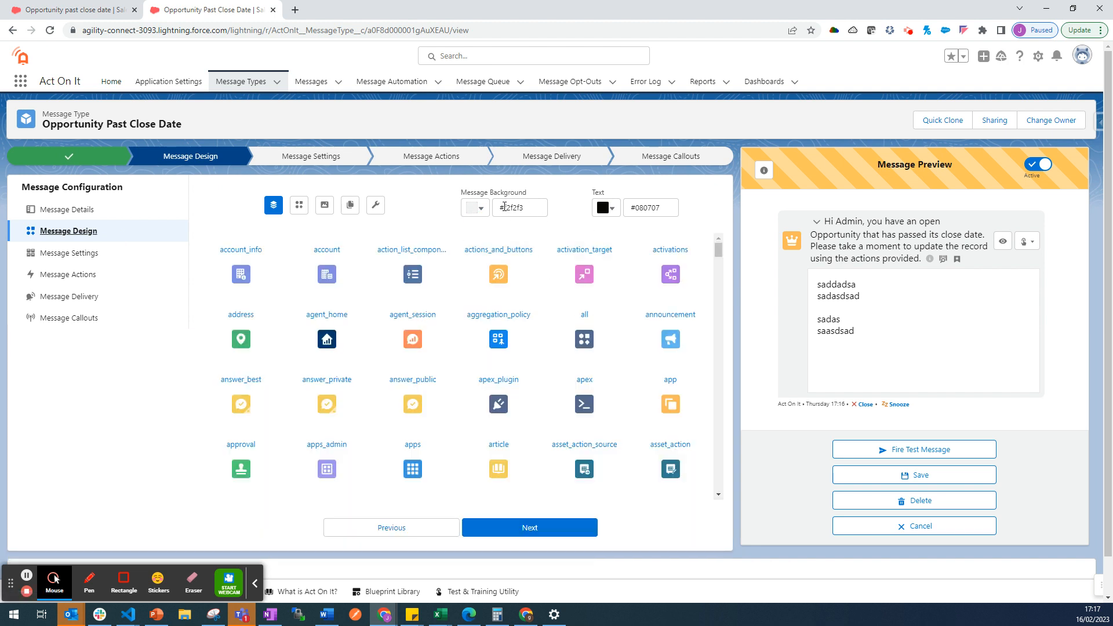
scroll(242, 314, down, 2)
scroll(235, 320, up, 2)
click(128, 256)
scroll(359, 250, down, 5)
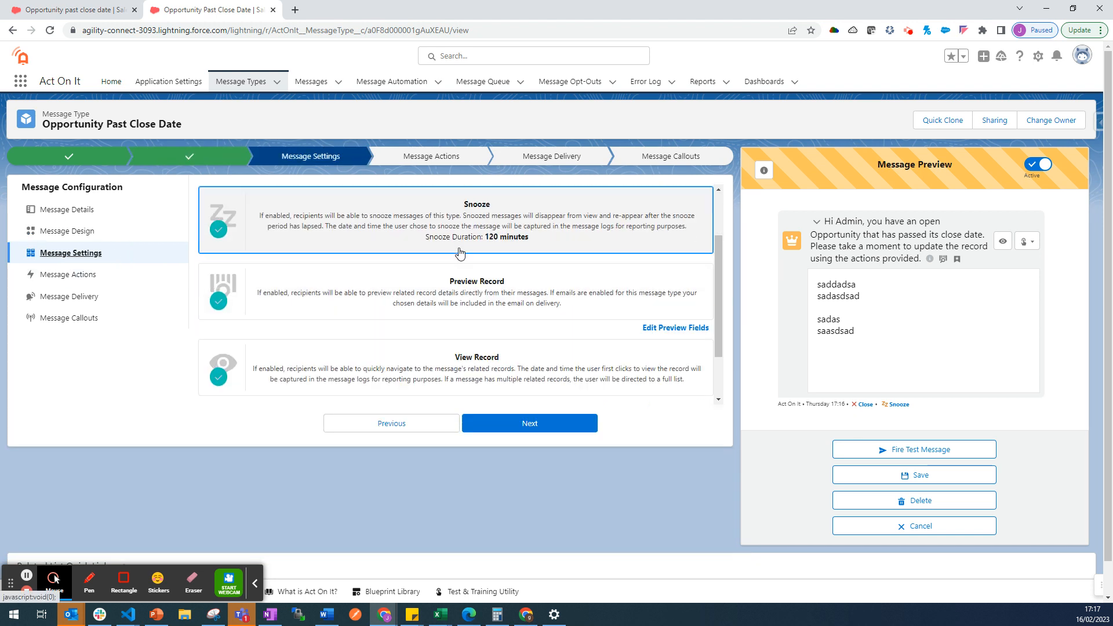
scroll(645, 360, up, 3)
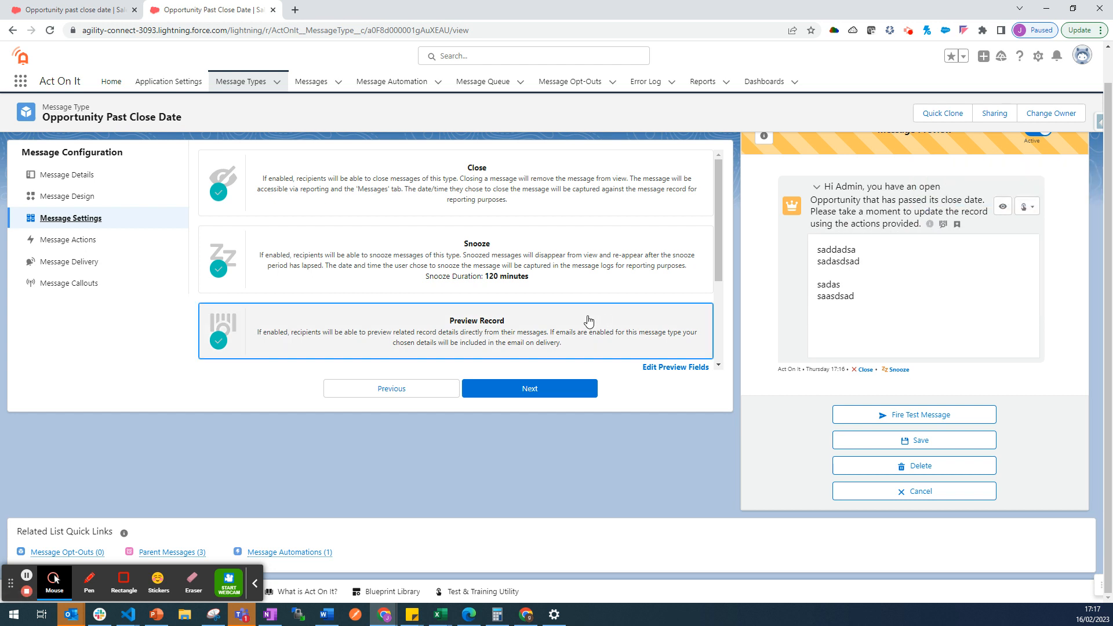
scroll(542, 308, down, 2)
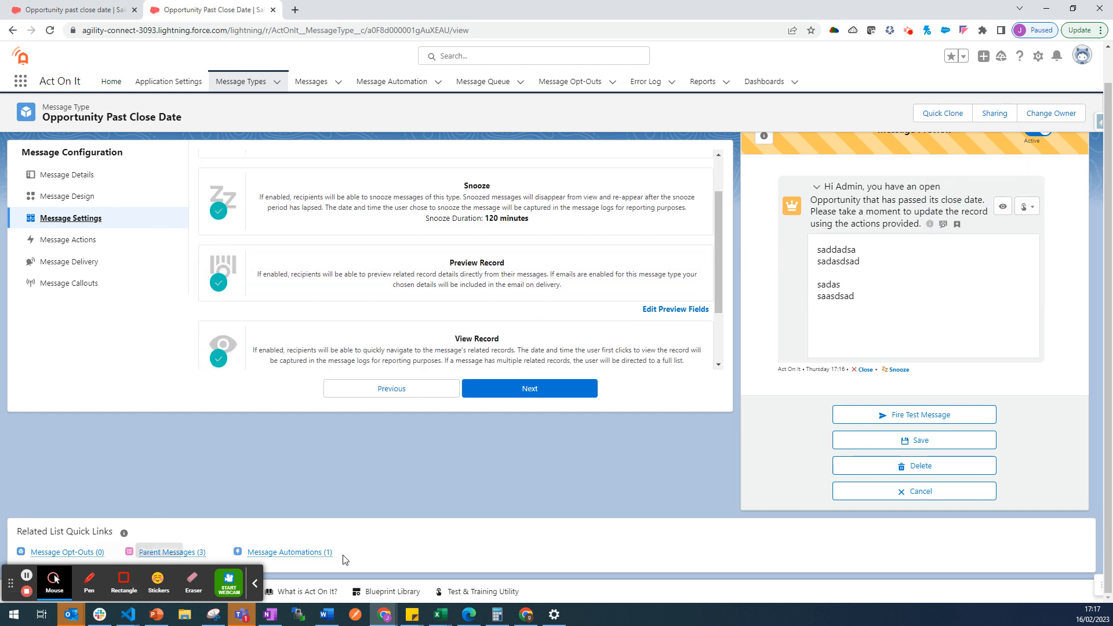
Look at the controls on the newest past-close-date message in the Message Inbox, and minimise the inbox
click(255, 583)
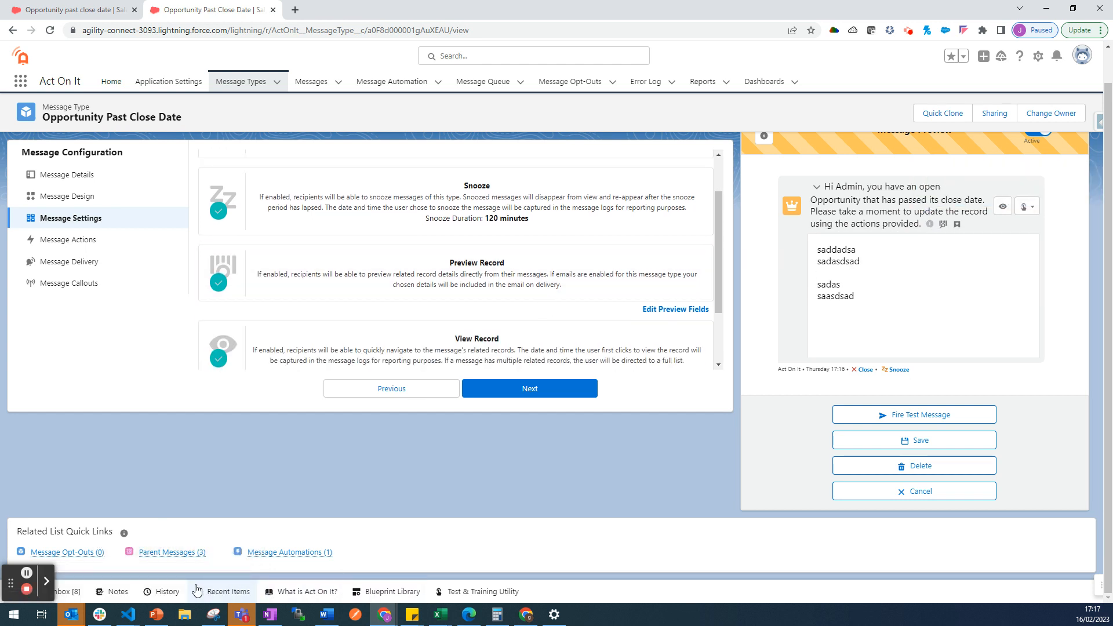
click(69, 591)
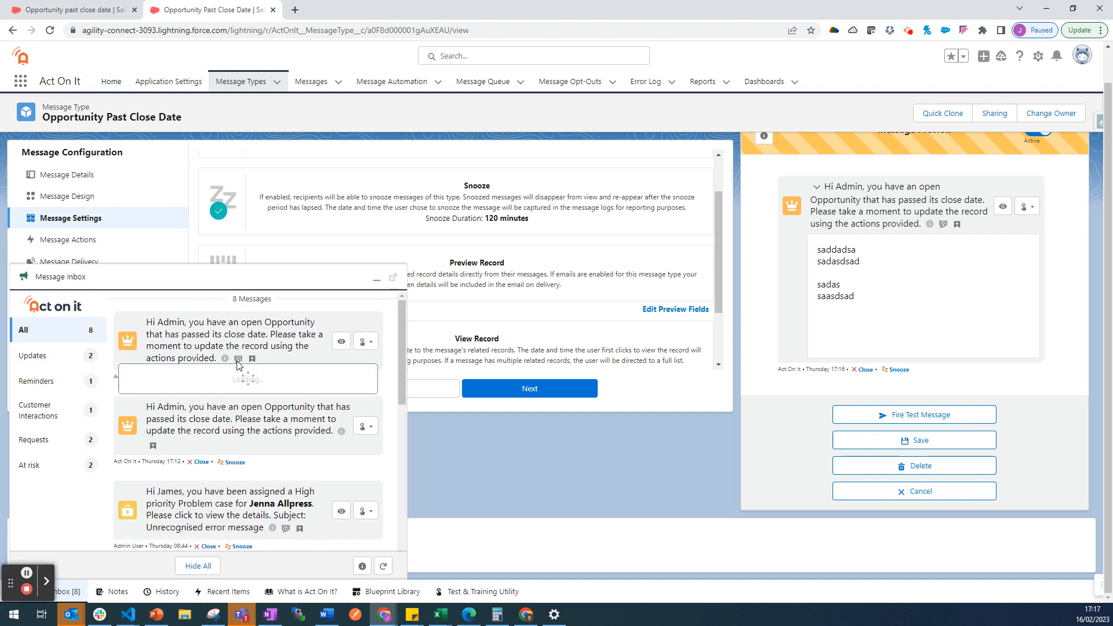
mouse_move(237, 364)
scroll(272, 429, down, 1)
scroll(297, 465, up, 1)
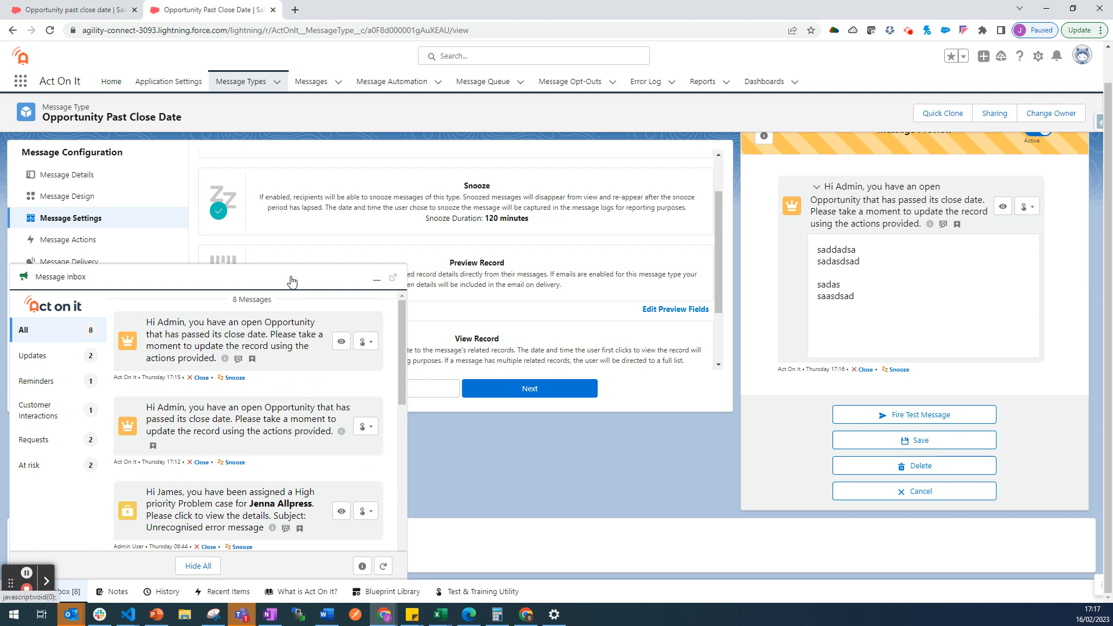
click(377, 279)
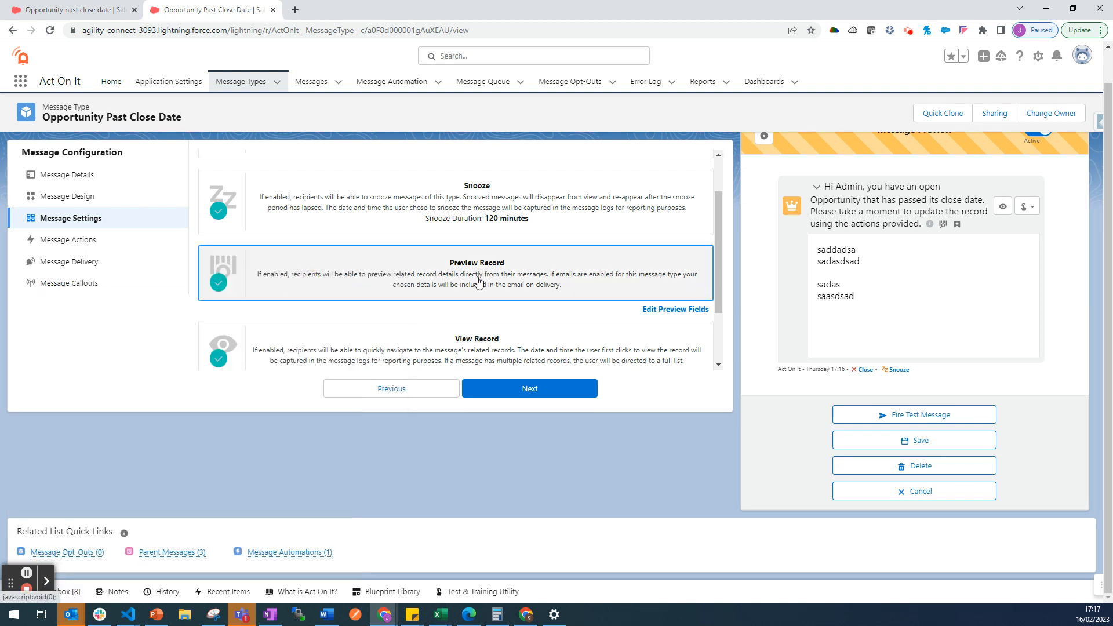
In Message Actions, select Move Stage to Decision Makers, Sales Forcecast Details, Capture Needs Analysis and Manage Contact Roles for the message type
scroll(463, 279, down, 1)
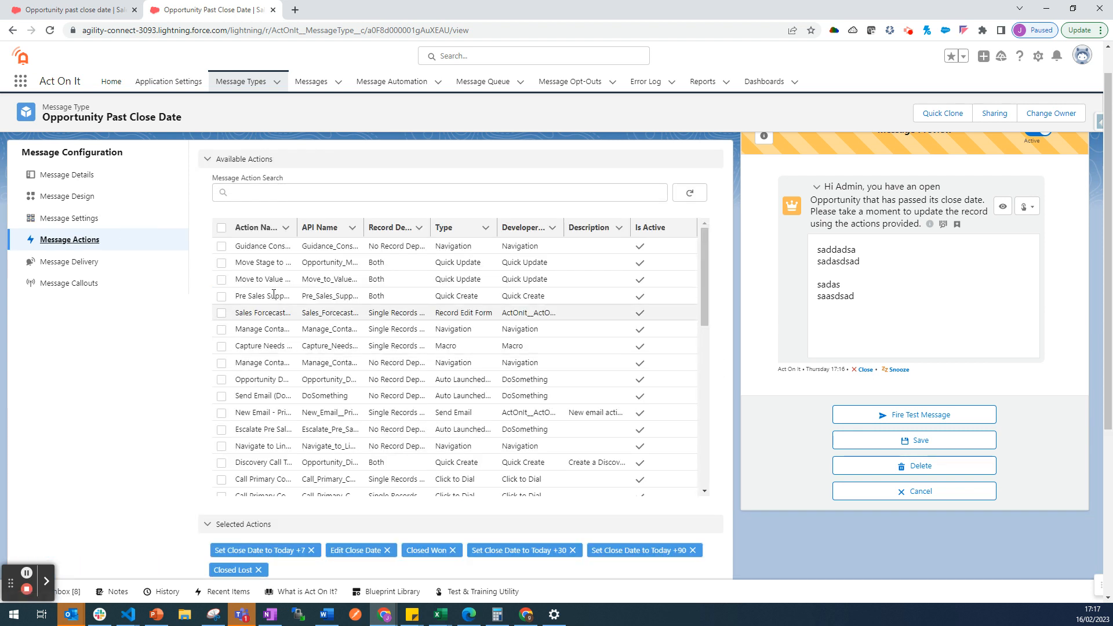
click(220, 263)
click(225, 315)
click(221, 347)
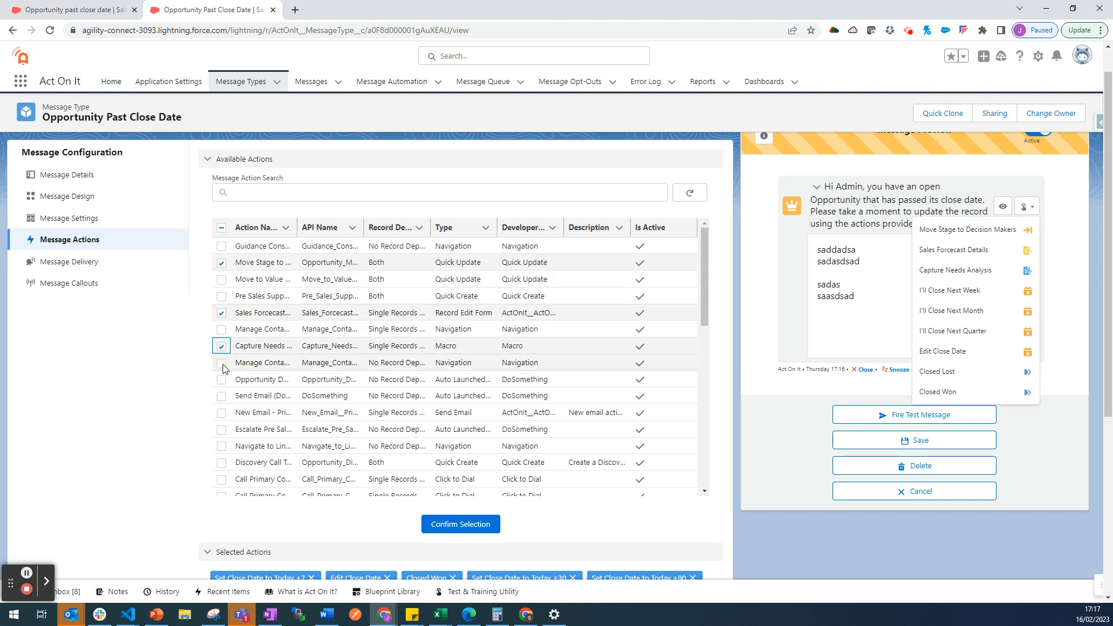
click(223, 365)
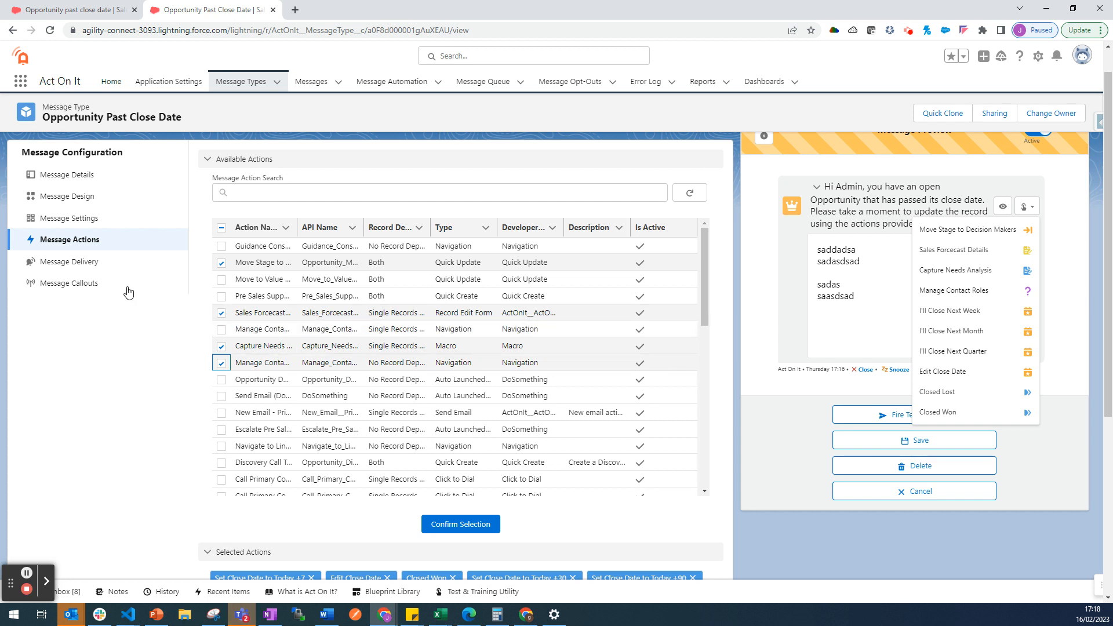
Review the message type's delivery options, including Pop and Focus, Confetti and Send Email
click(122, 269)
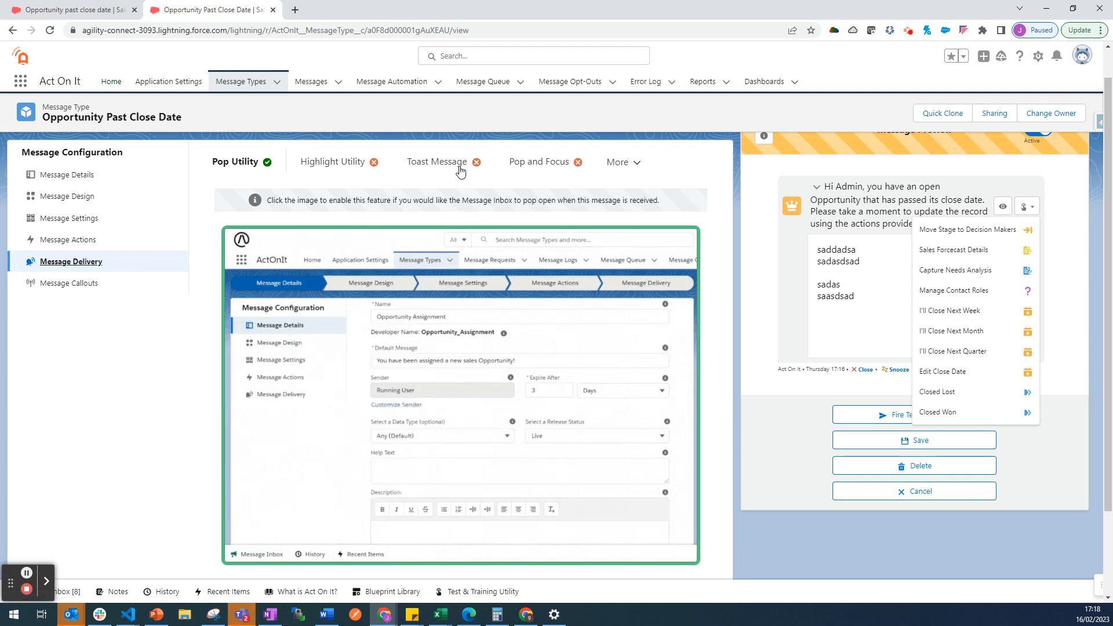
click(536, 162)
click(633, 165)
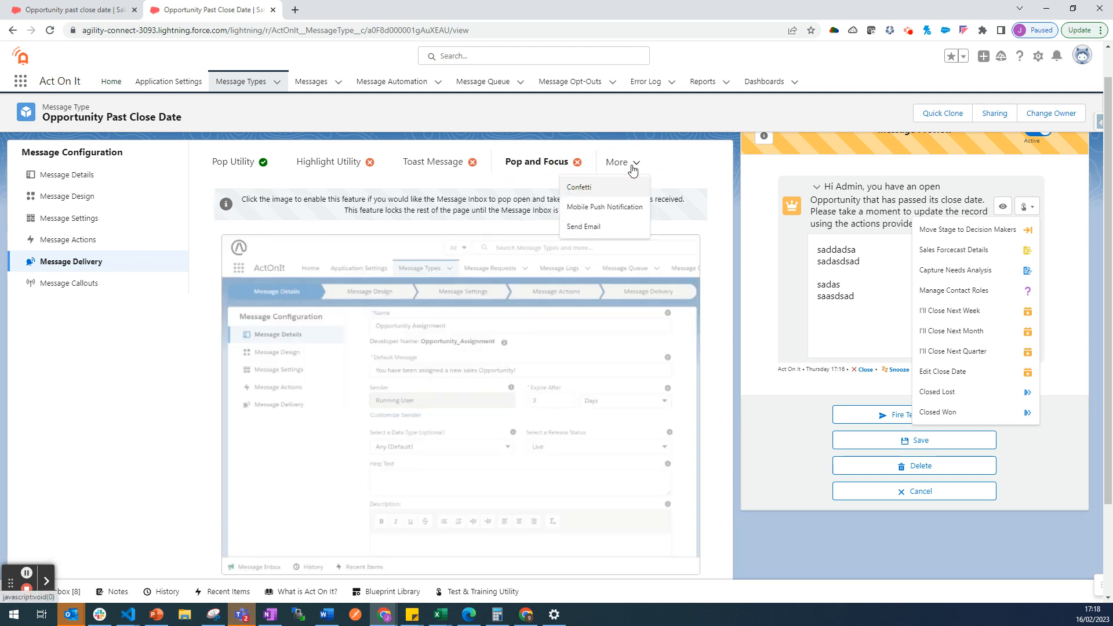
click(580, 187)
click(613, 164)
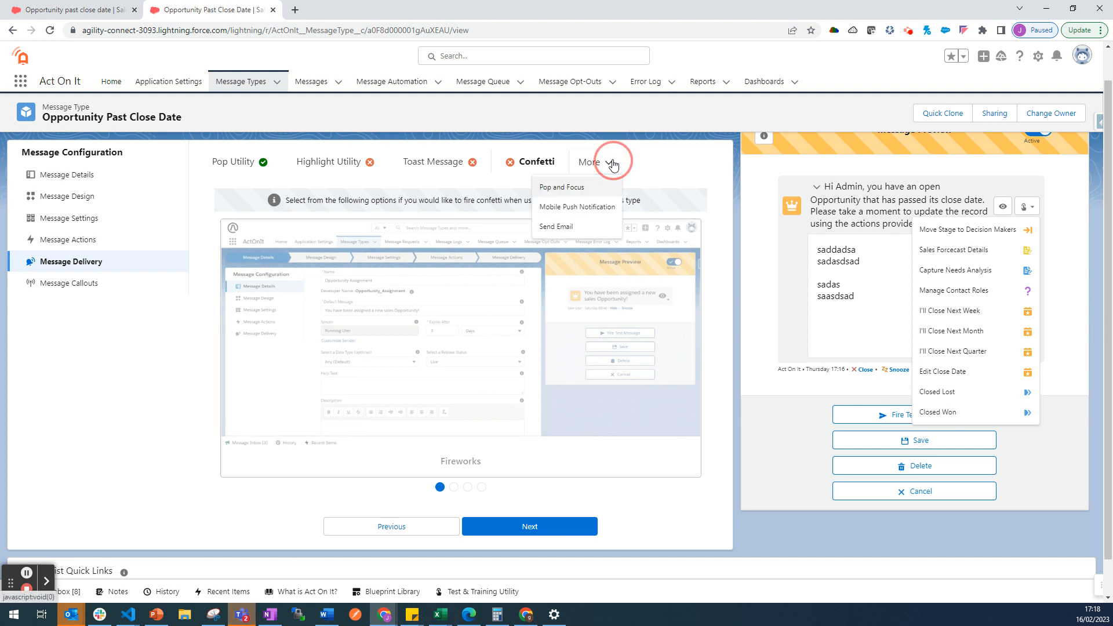
click(584, 226)
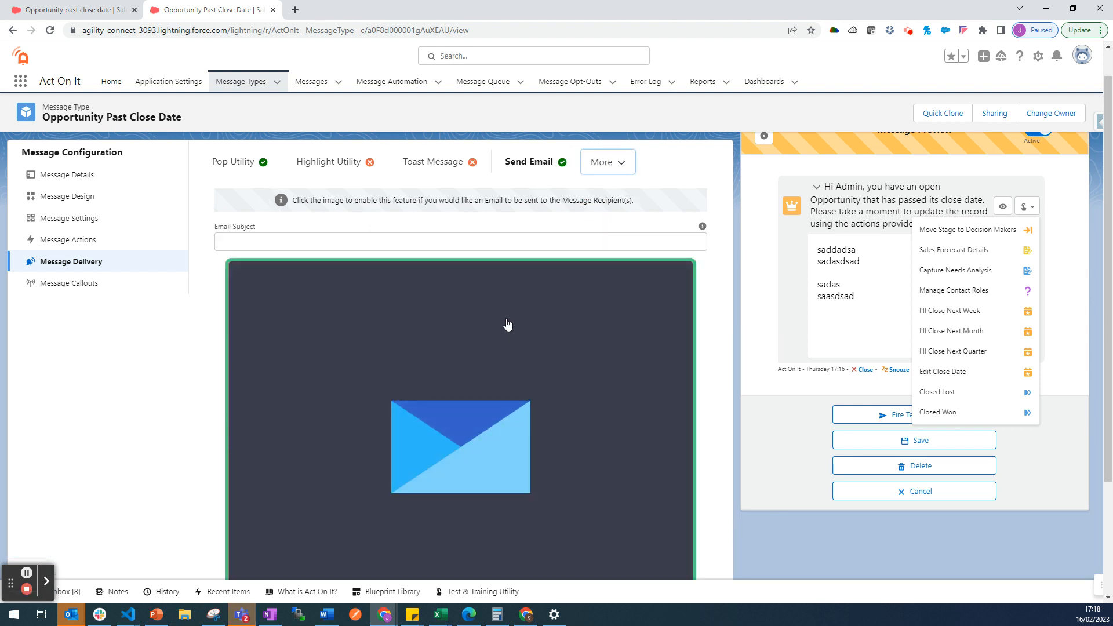
Examine the Mobile Push Notification delivery option, and check the messages in the Message Inbox before minimising it
click(606, 163)
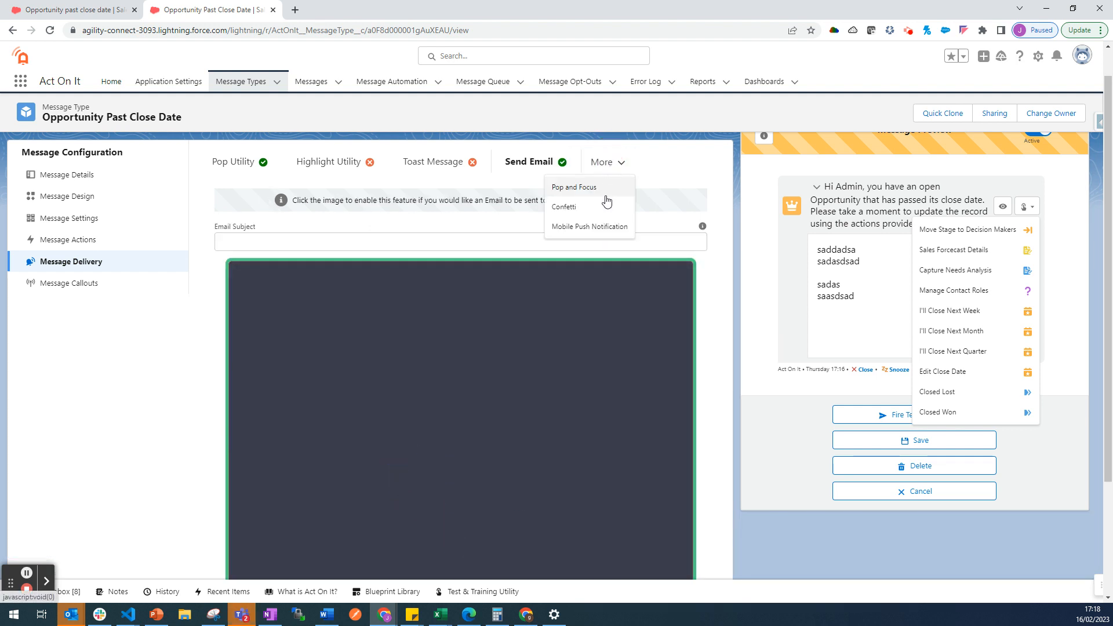
click(590, 226)
scroll(579, 358, down, 2)
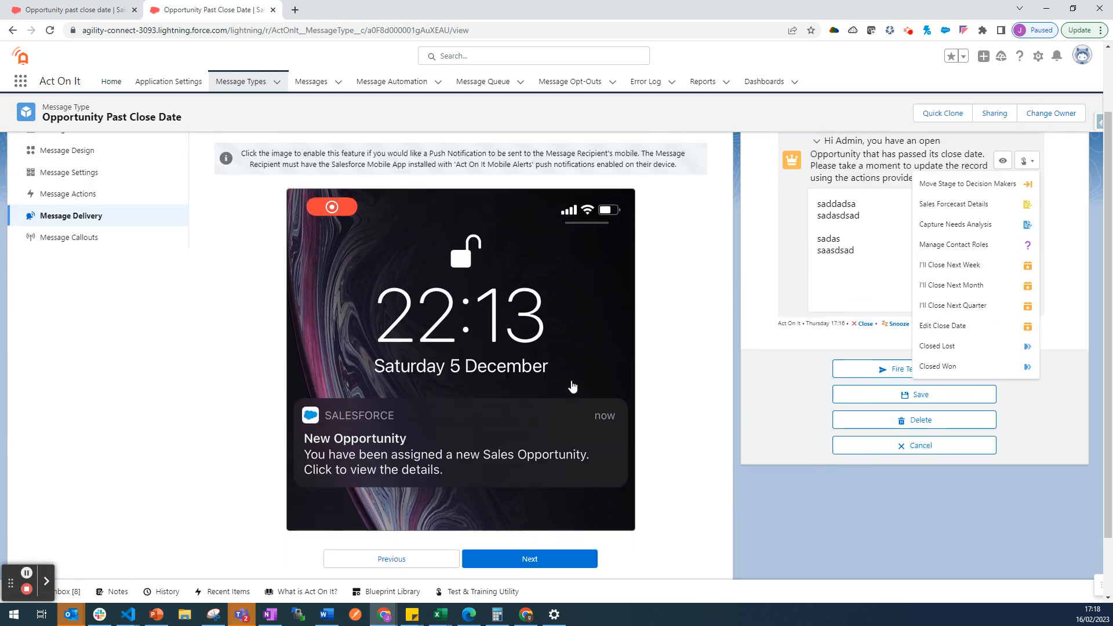
scroll(572, 386, up, 2)
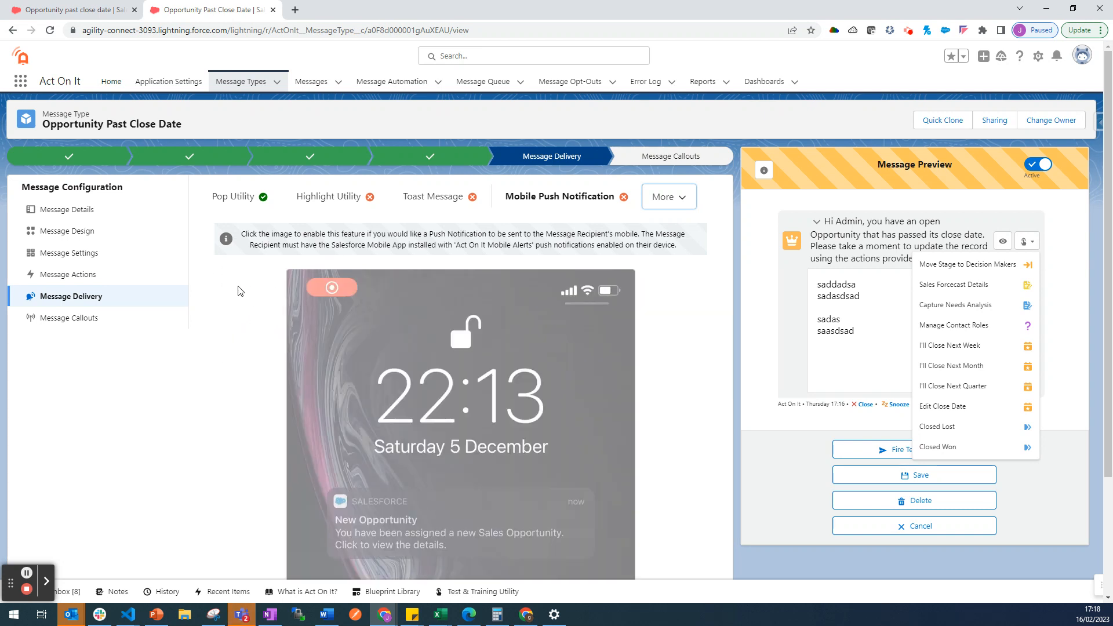
scroll(663, 311, down, 2)
scroll(665, 314, up, 2)
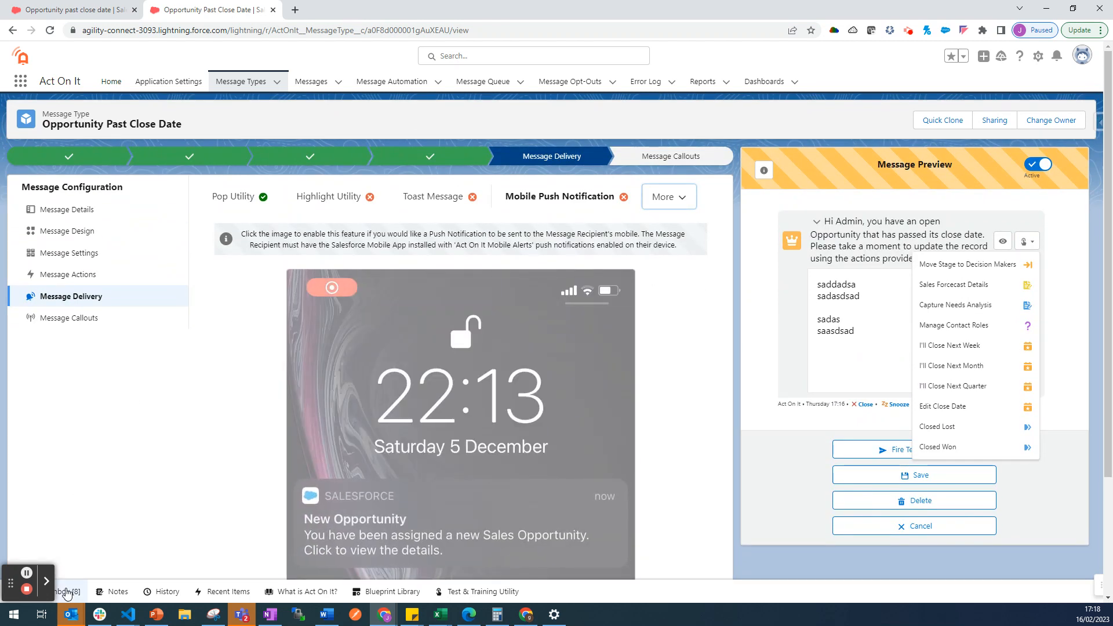
click(67, 592)
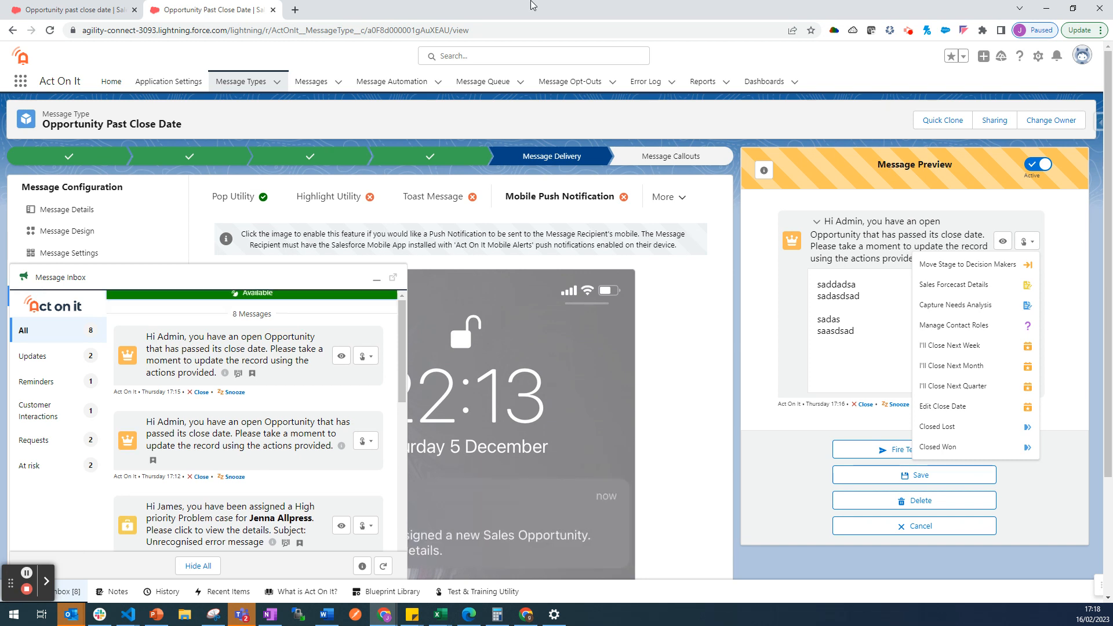
click(295, 283)
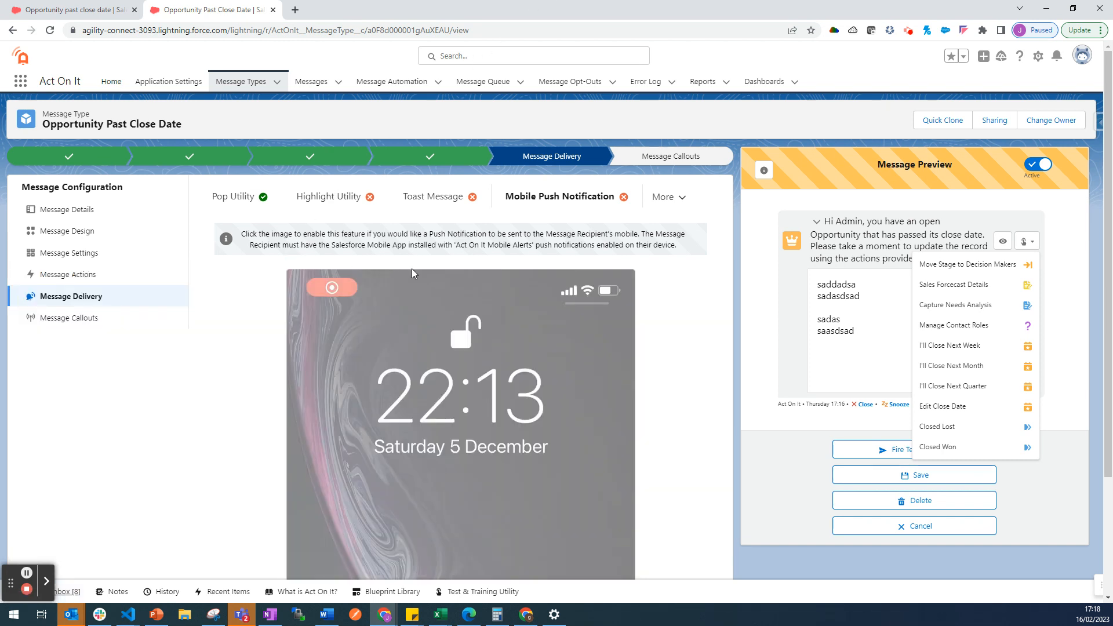